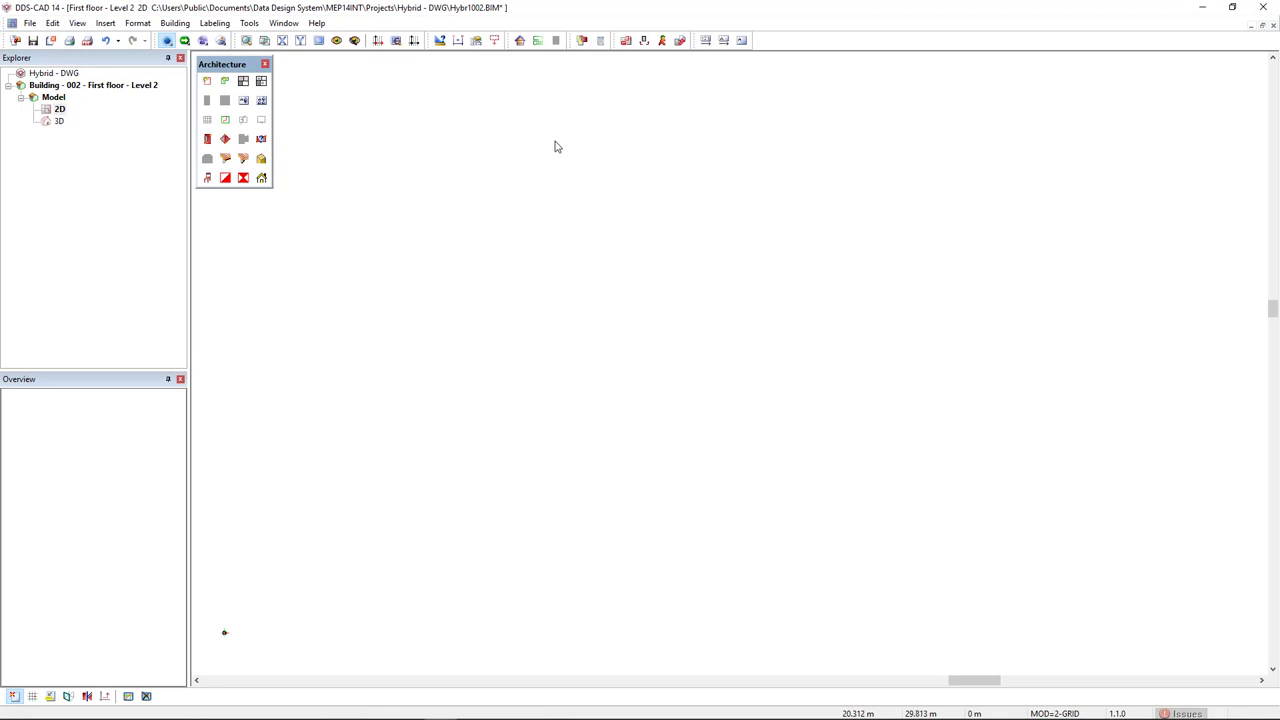
- Open UO-01b PLG 1st floor.dwg from the Import and Model Manager in a separate window
left_click(581, 42)
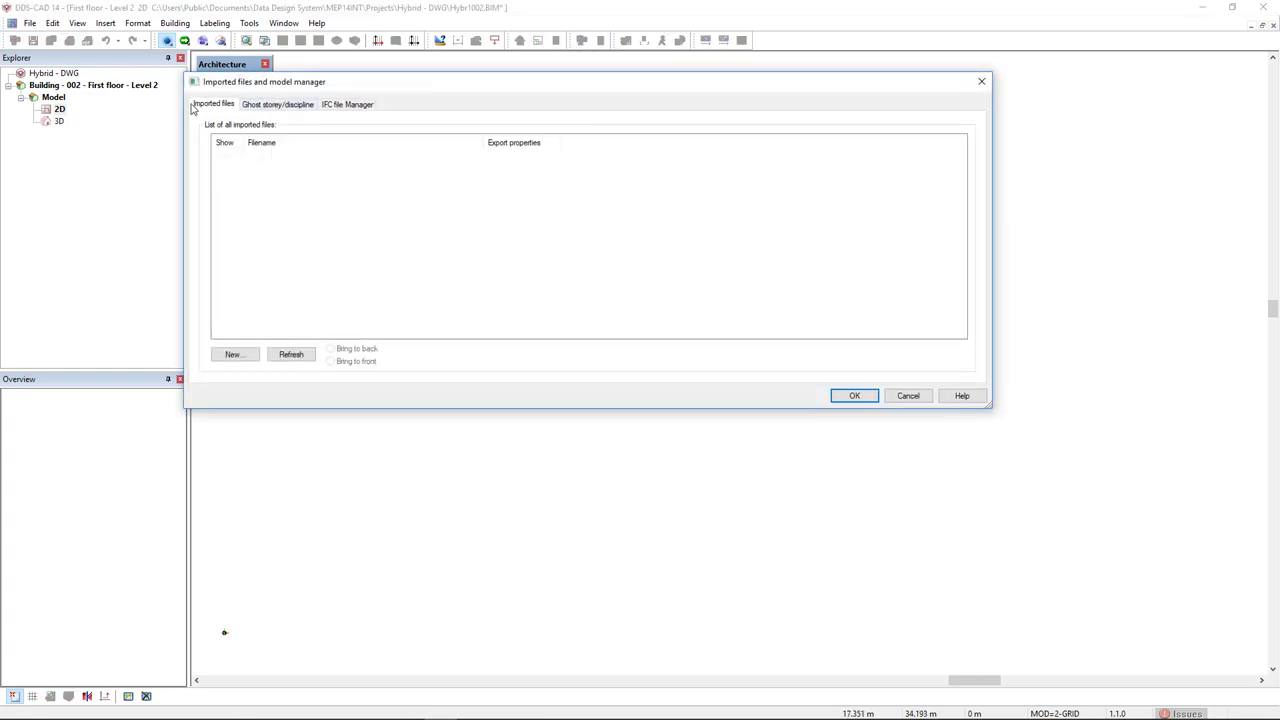
left_click(235, 355)
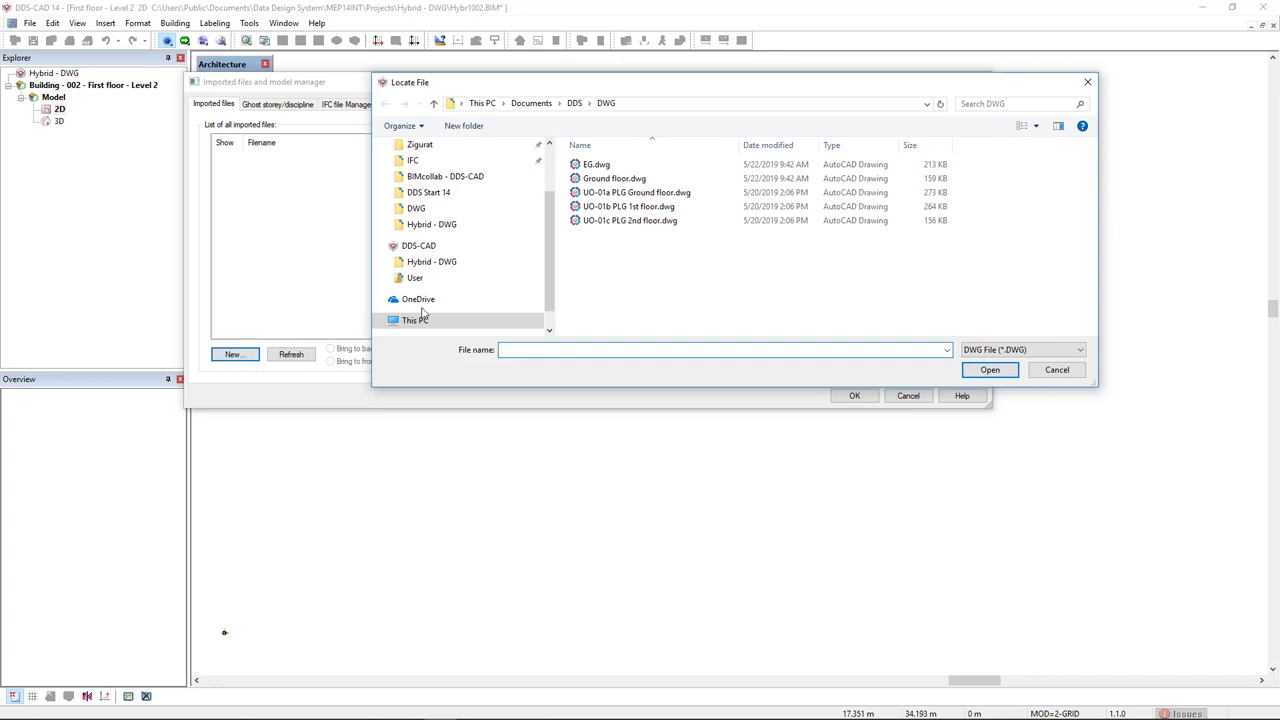
double_click(673, 207)
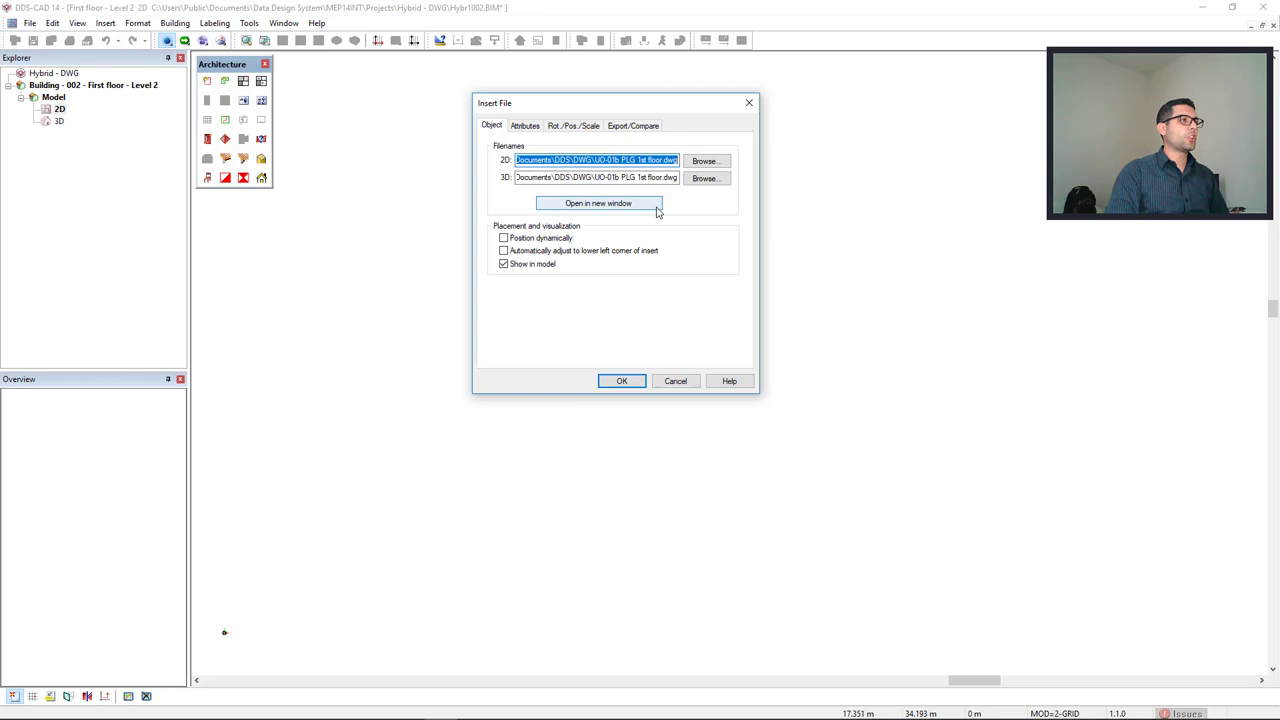
left_click(655, 209)
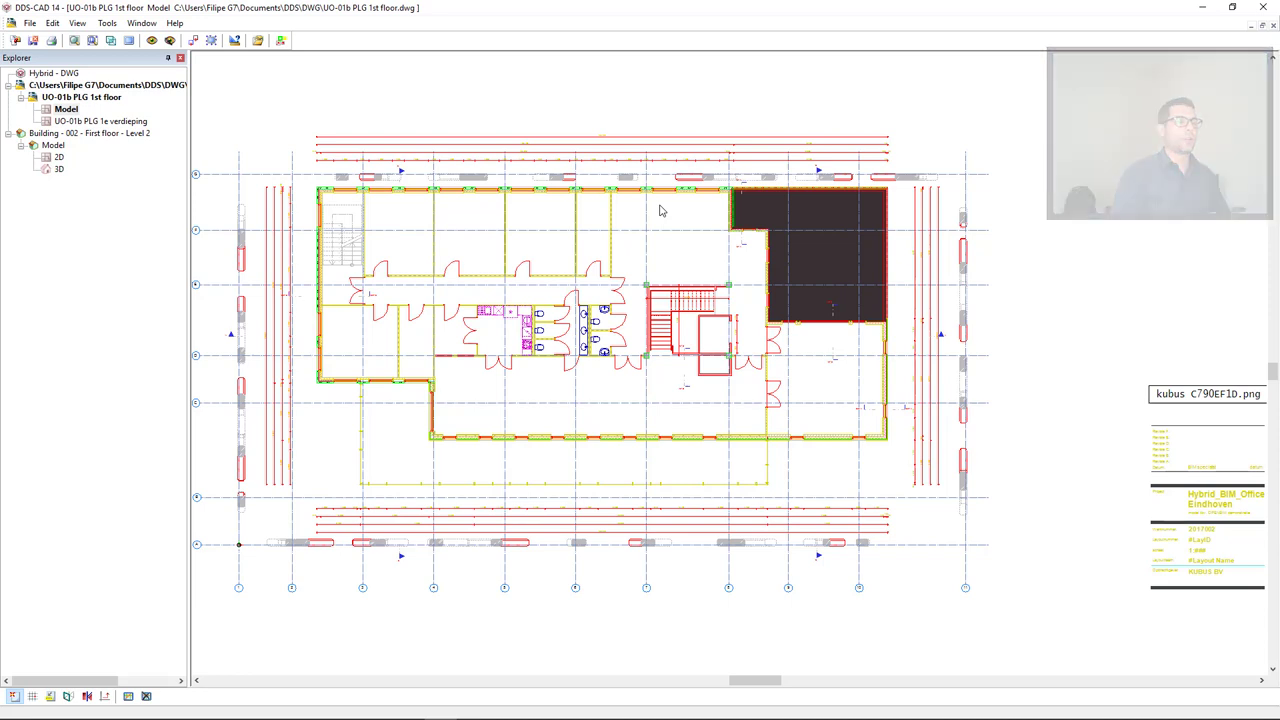
- Delete the kubus image and the title block at the lower right of the DWG
scroll(659, 210, "down", 1)
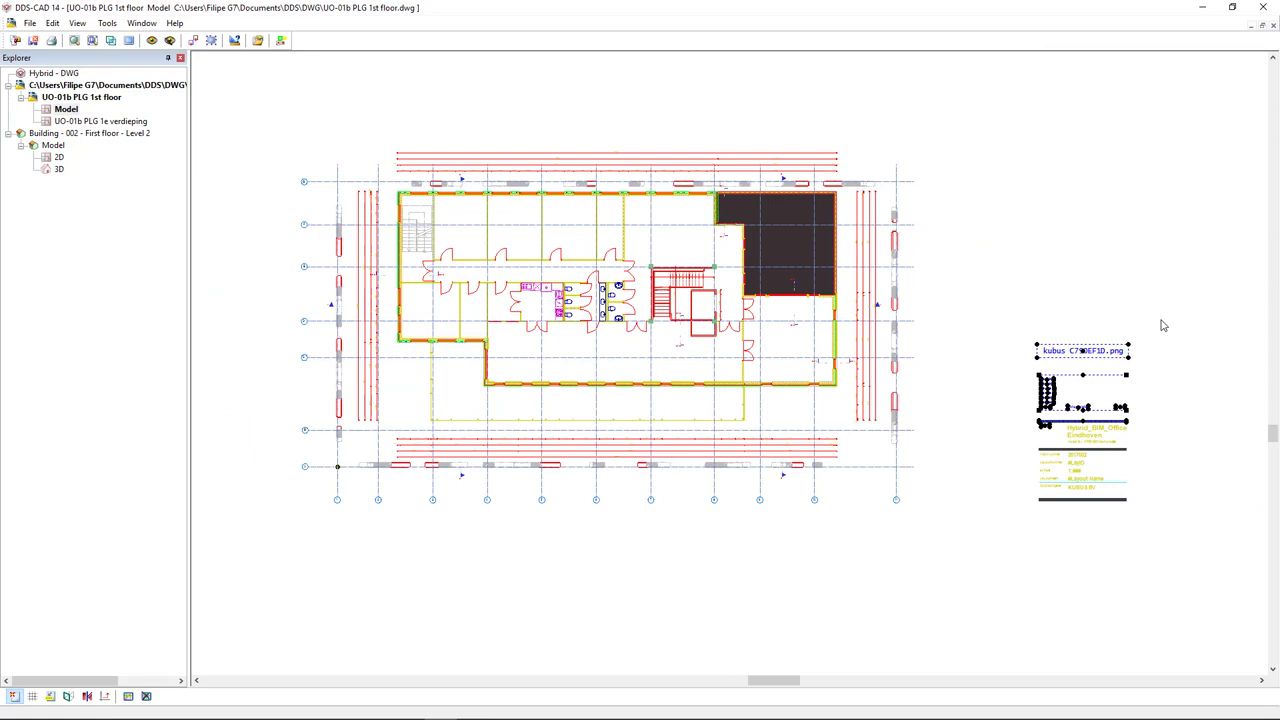
key("Delete")
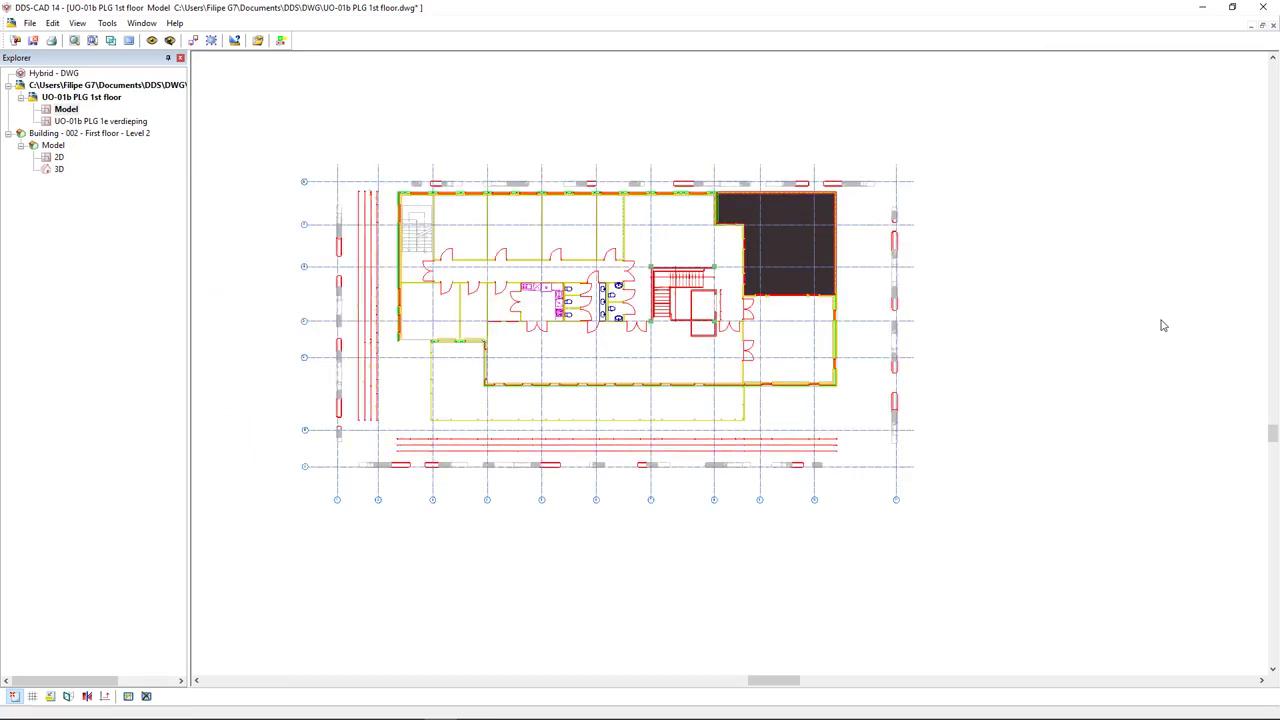
left_click_drag(1020, 540, 1176, 382)
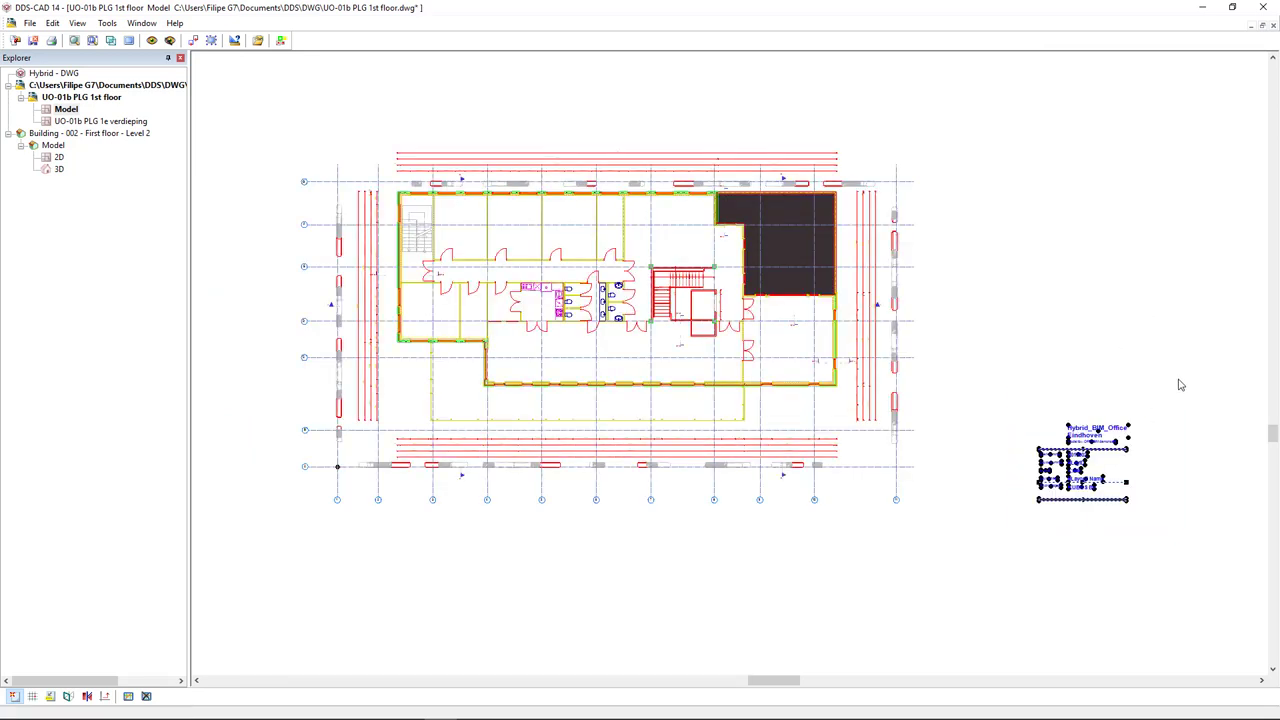
key("Delete")
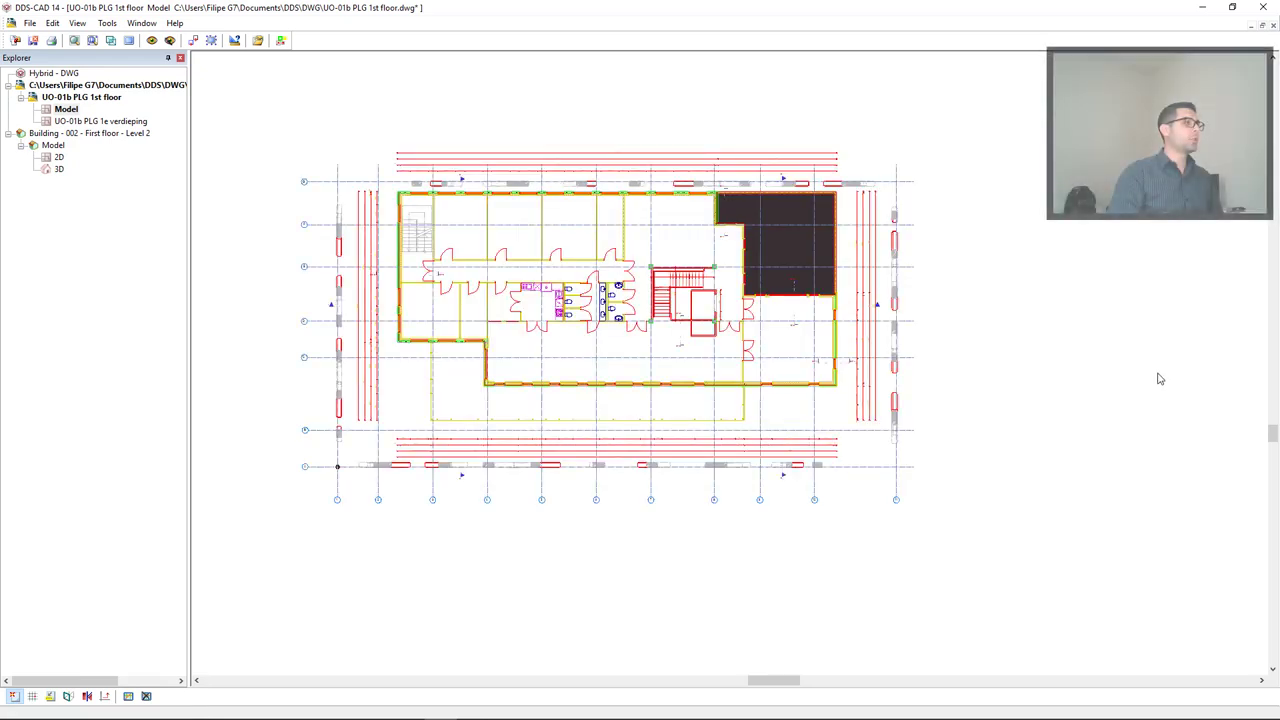
- Delete everything outside a zoom window around the building, removing the outer dimension lines
left_click_drag(392, 188, 855, 406)
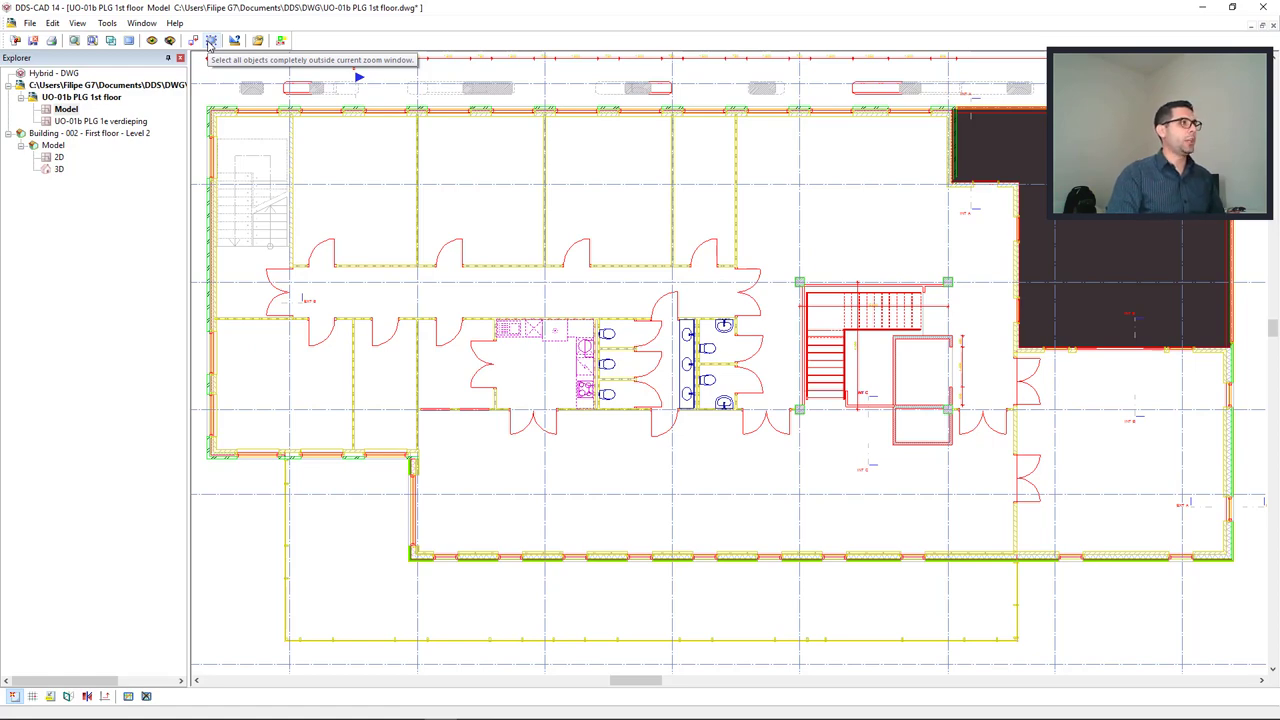
left_click(210, 41)
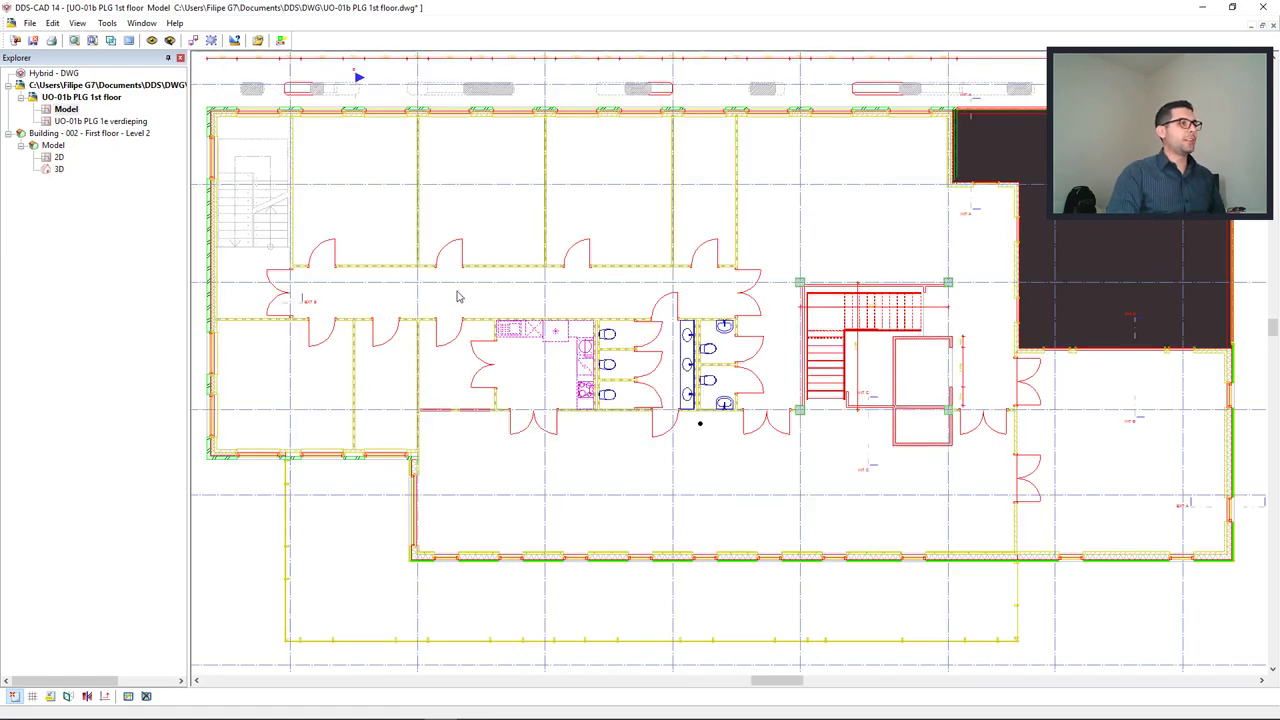
scroll(458, 296, "down", 3)
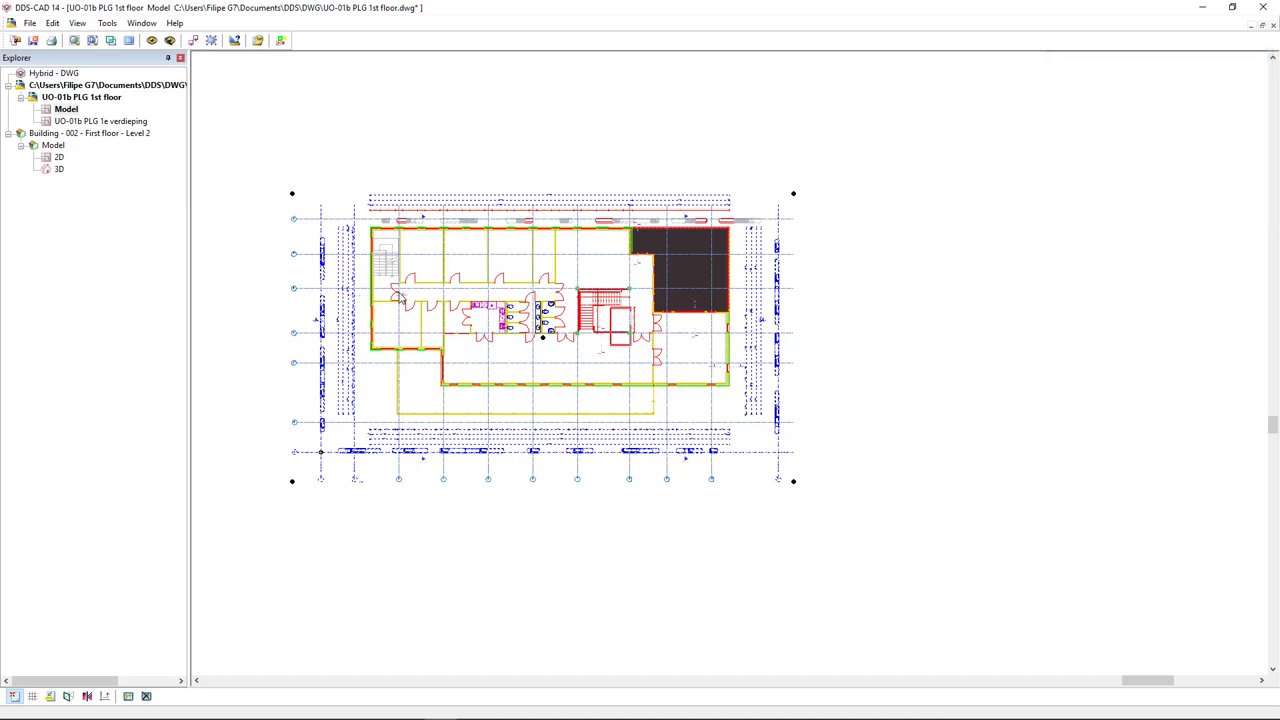
key("Delete")
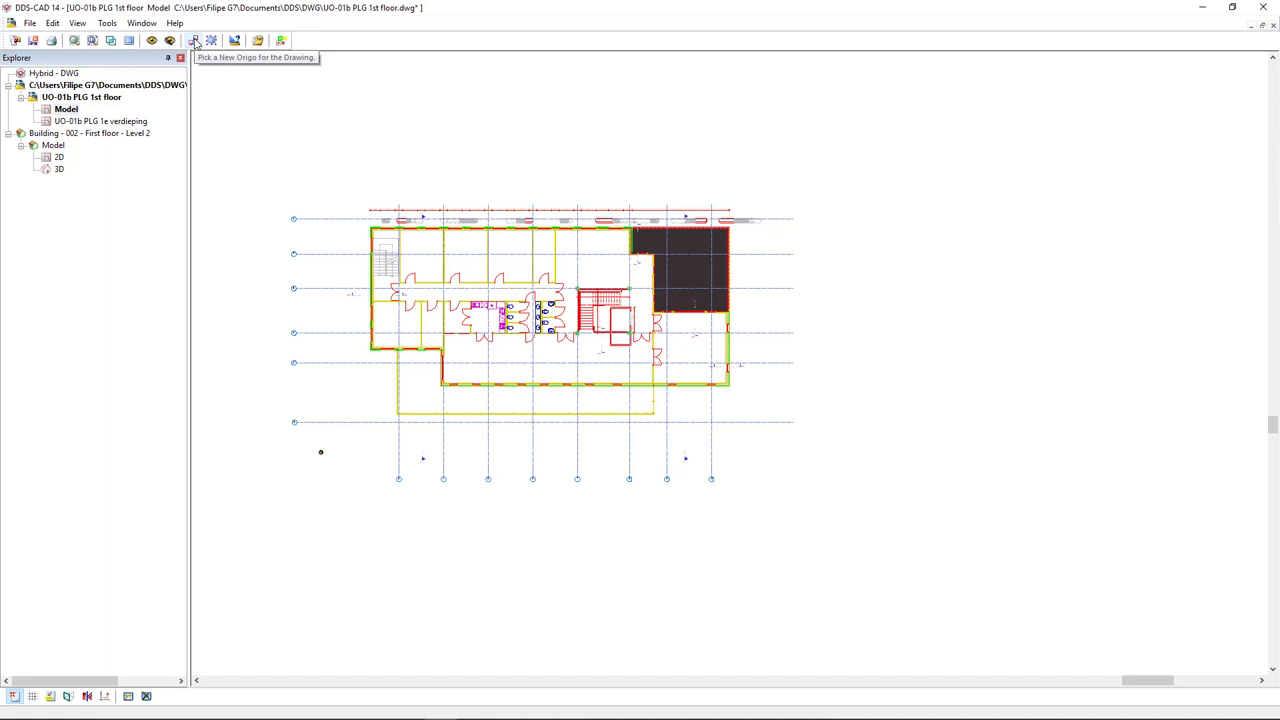
- Set the drawing origin to the lower-left endpoint of the long bottom wall
left_click(196, 41)
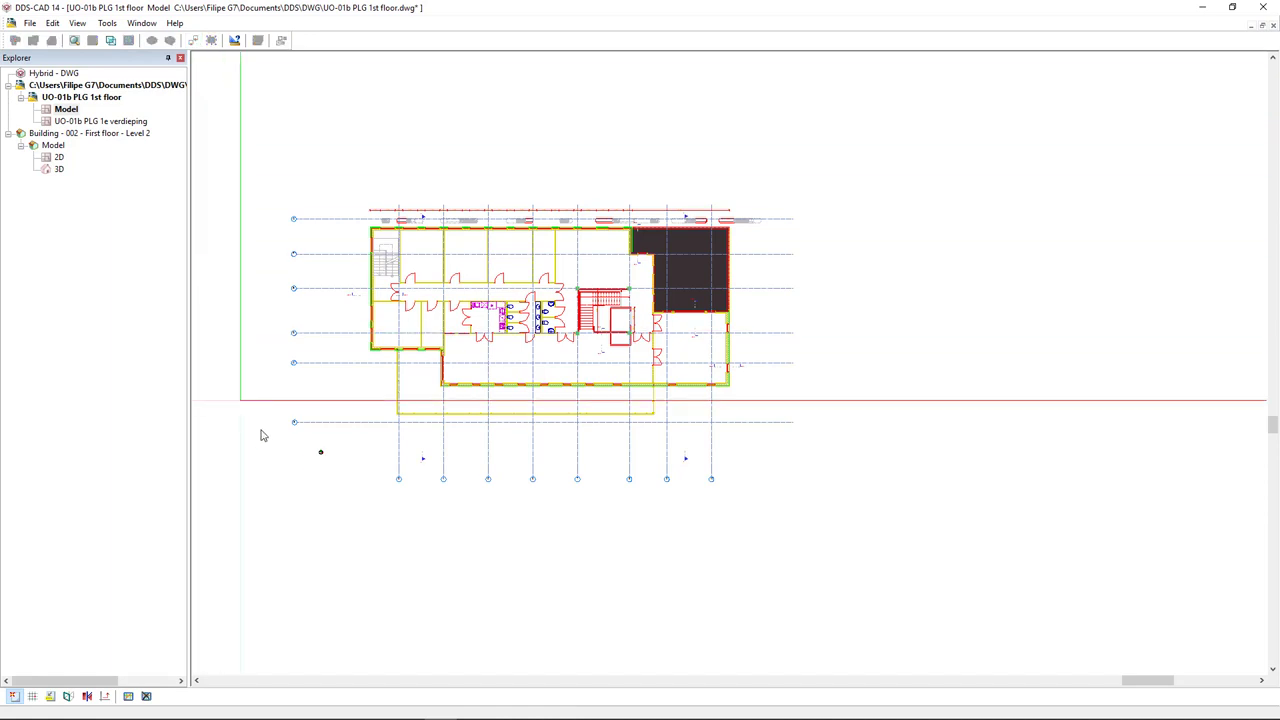
left_click(302, 456)
scroll(302, 456, "up", 2)
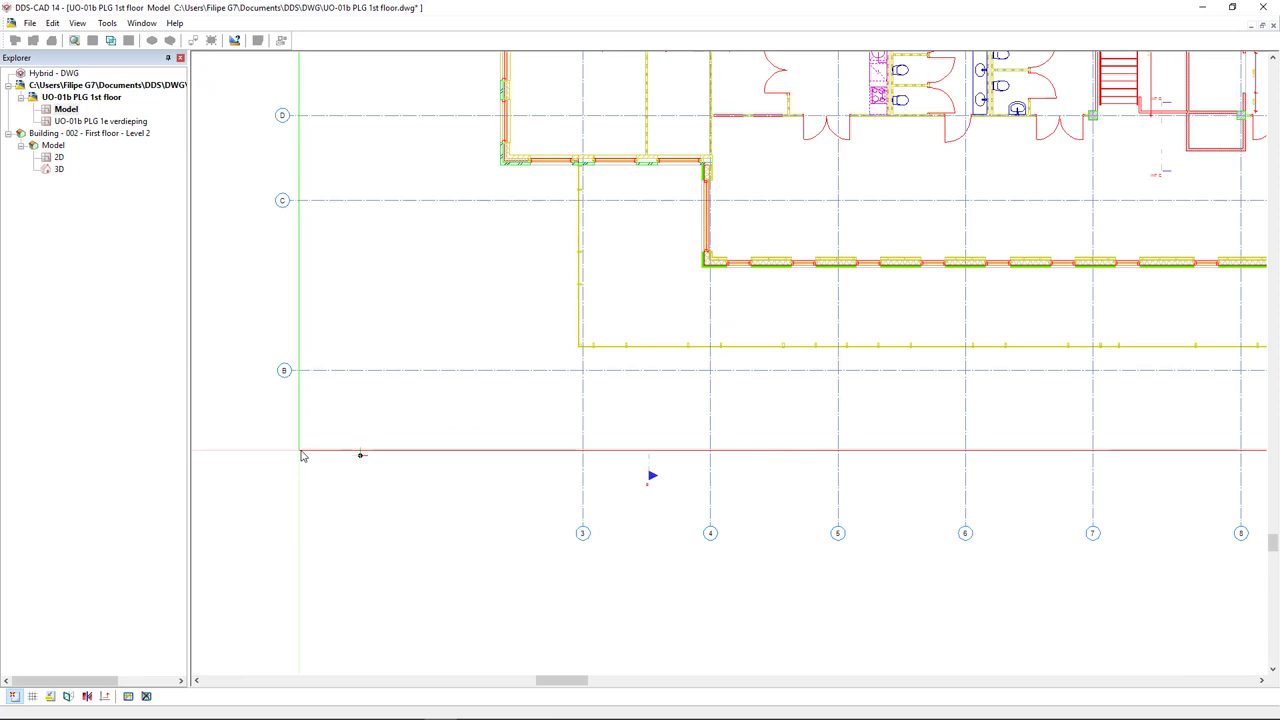
middle_click_drag(357, 458, 364, 467)
left_click(364, 464)
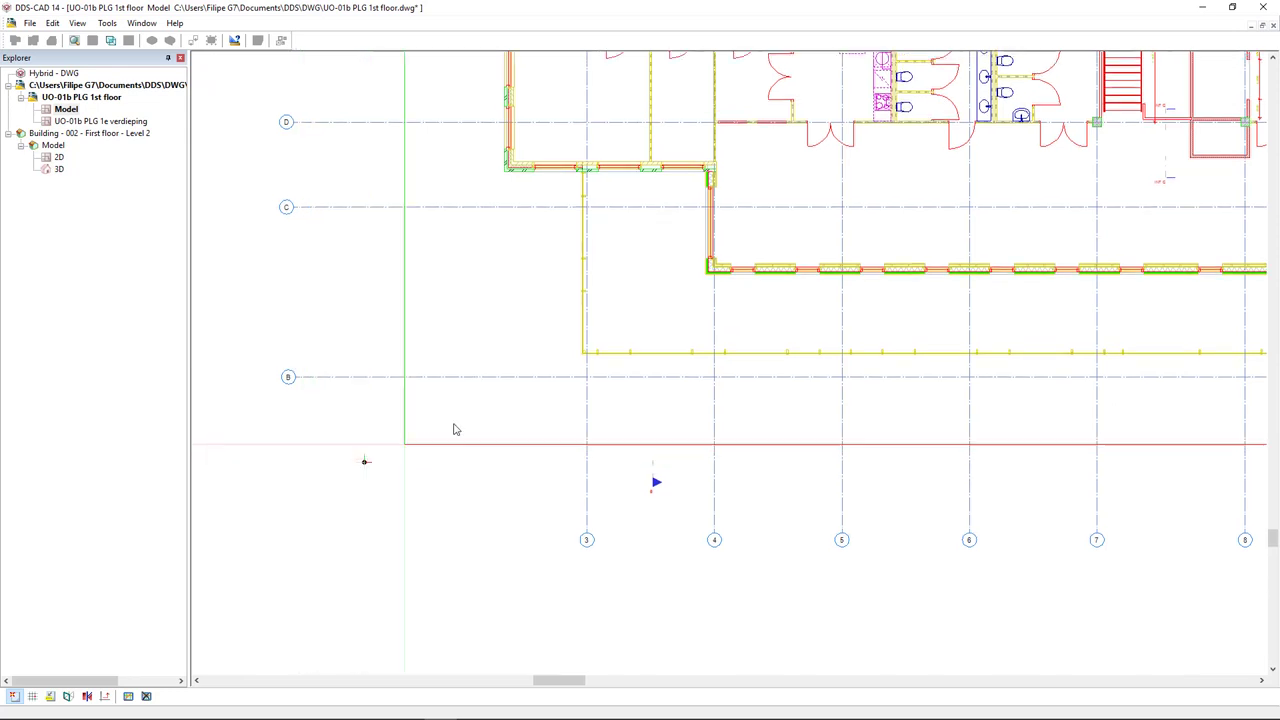
left_click(704, 276)
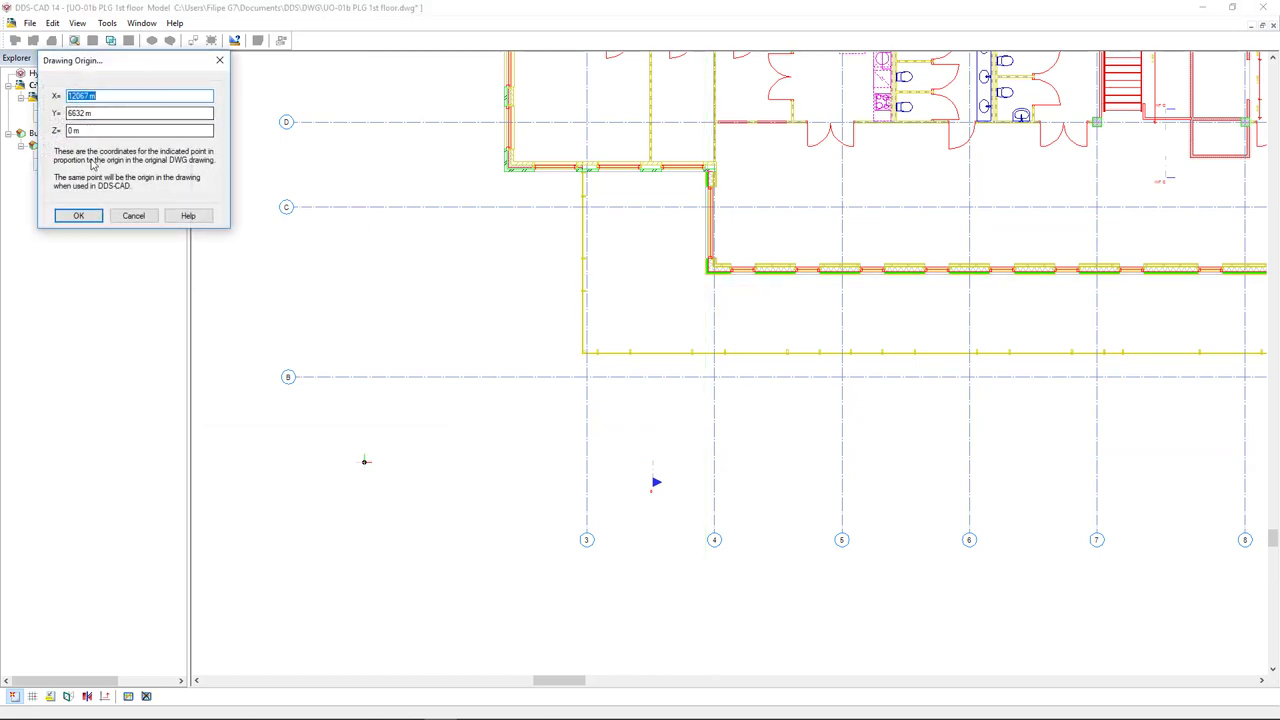
left_click(78, 215)
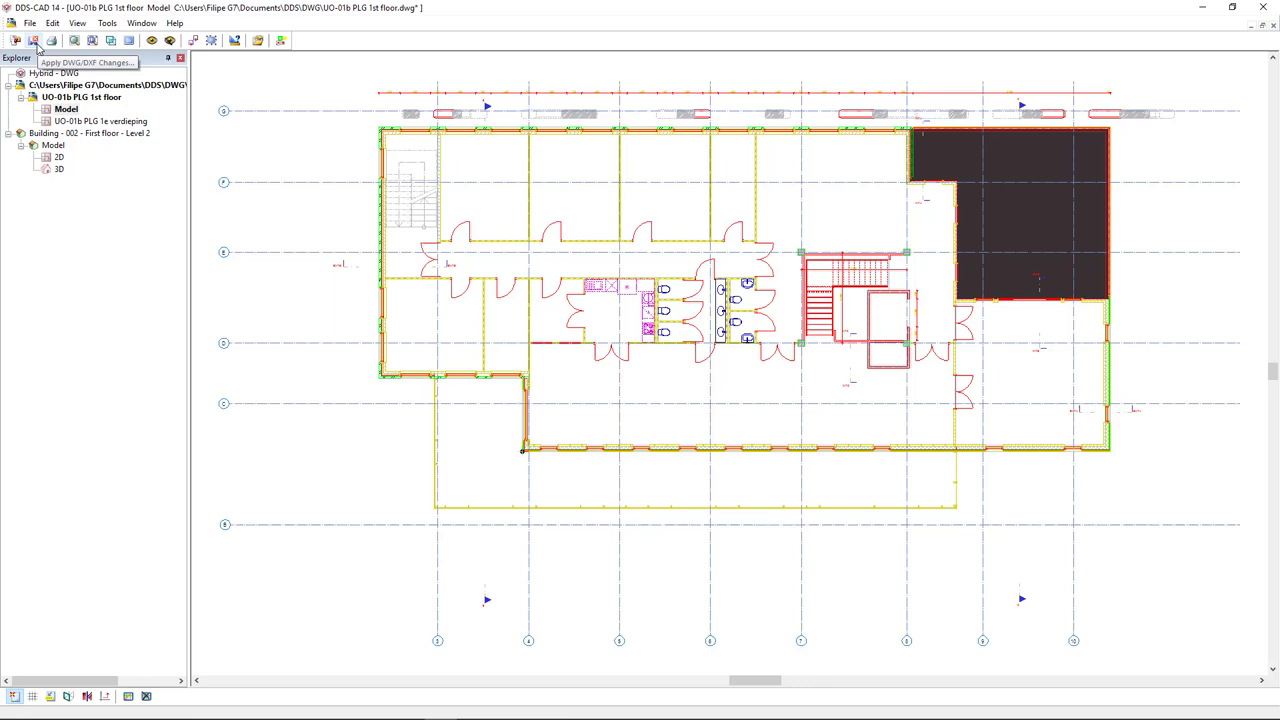
- Save the edits as UO-01b PLG 1st floor_R0.dwg and insert it into First floor – Level 2
left_click(35, 46)
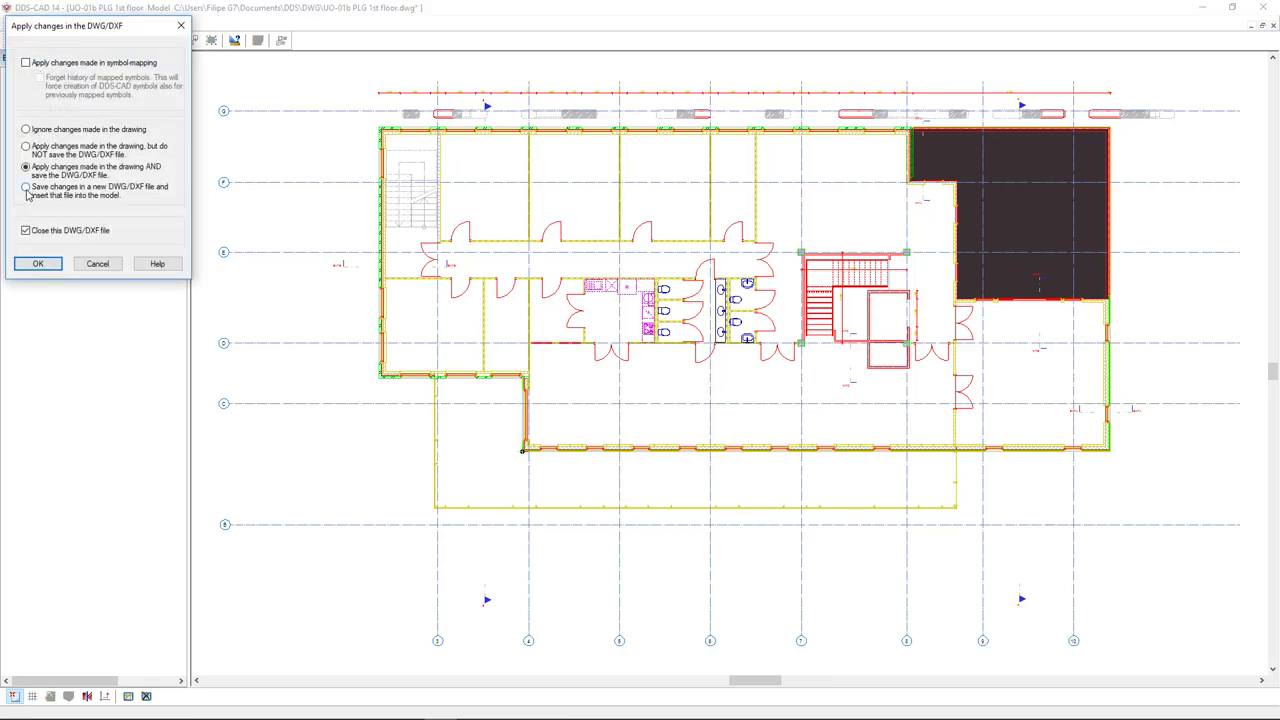
left_click(26, 192)
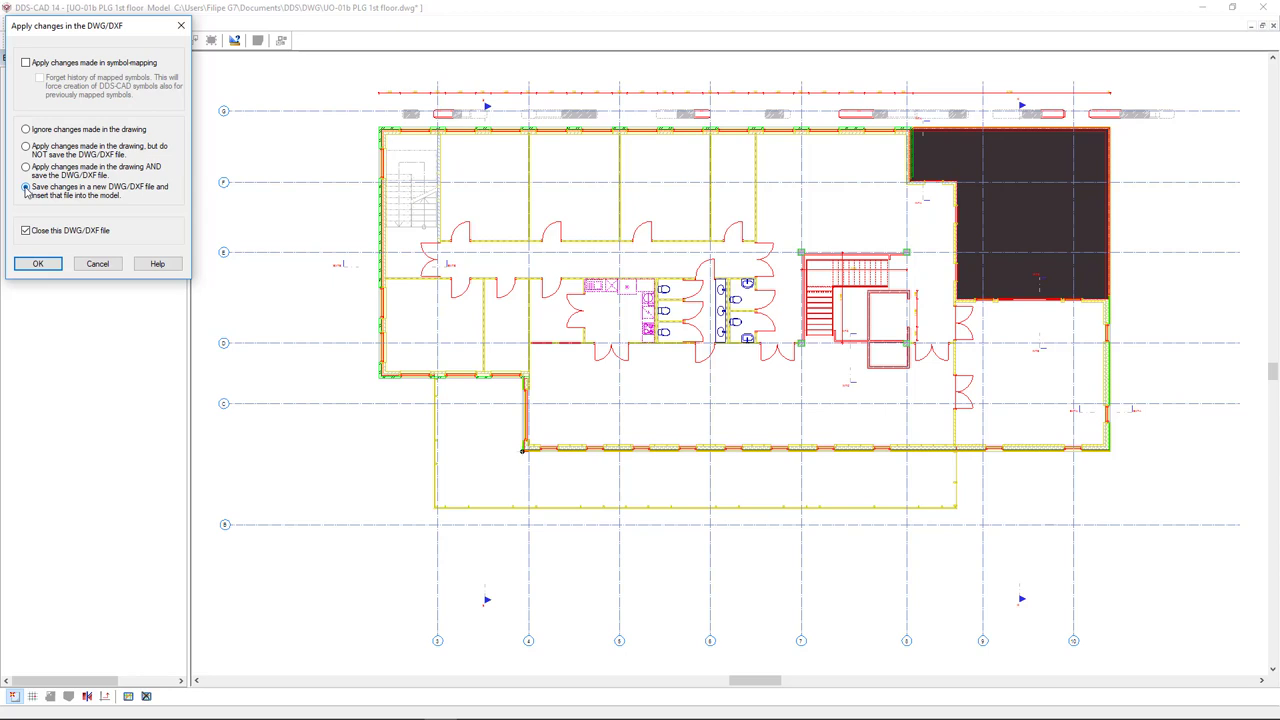
left_click(38, 263)
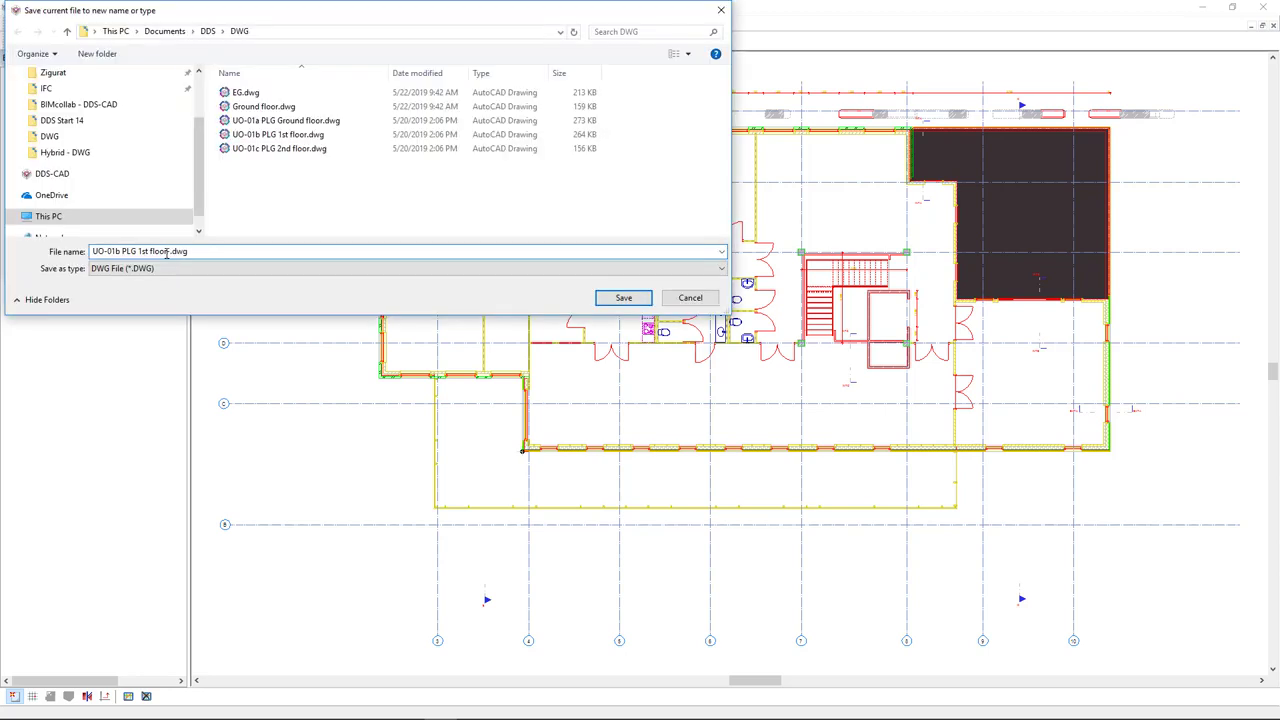
key("BackSpace")
type("_R0")
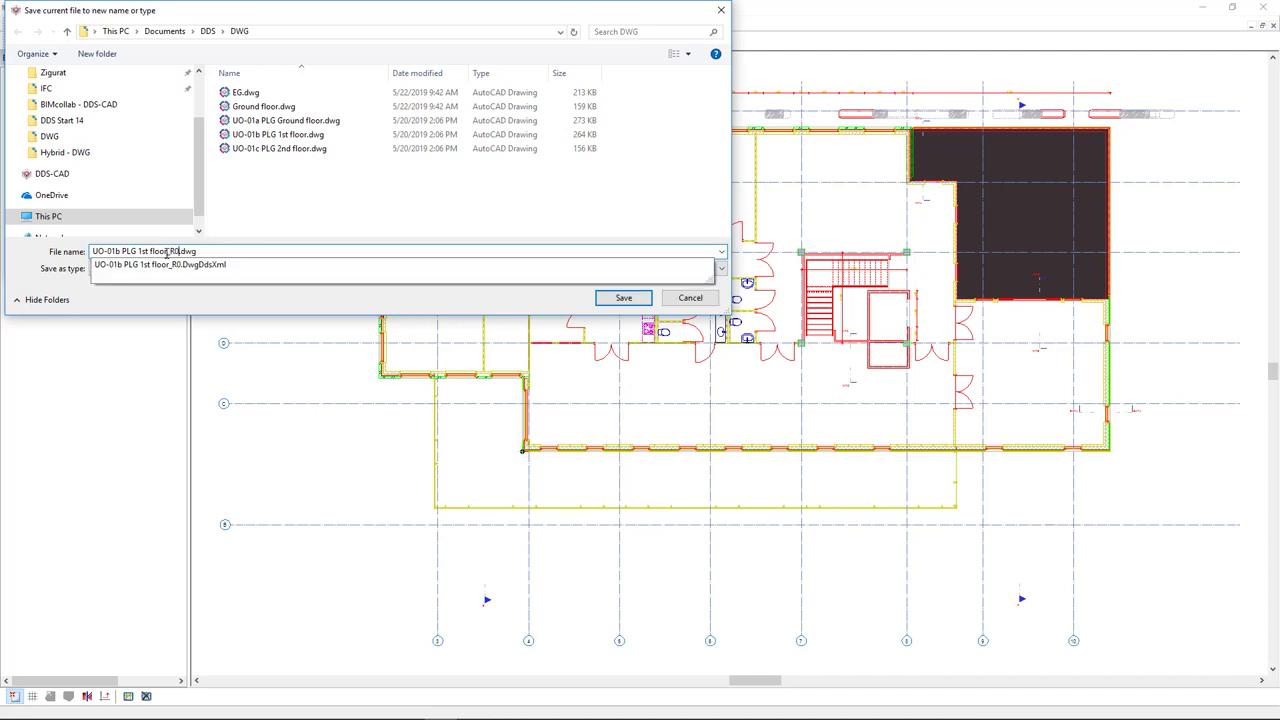
left_click(607, 302)
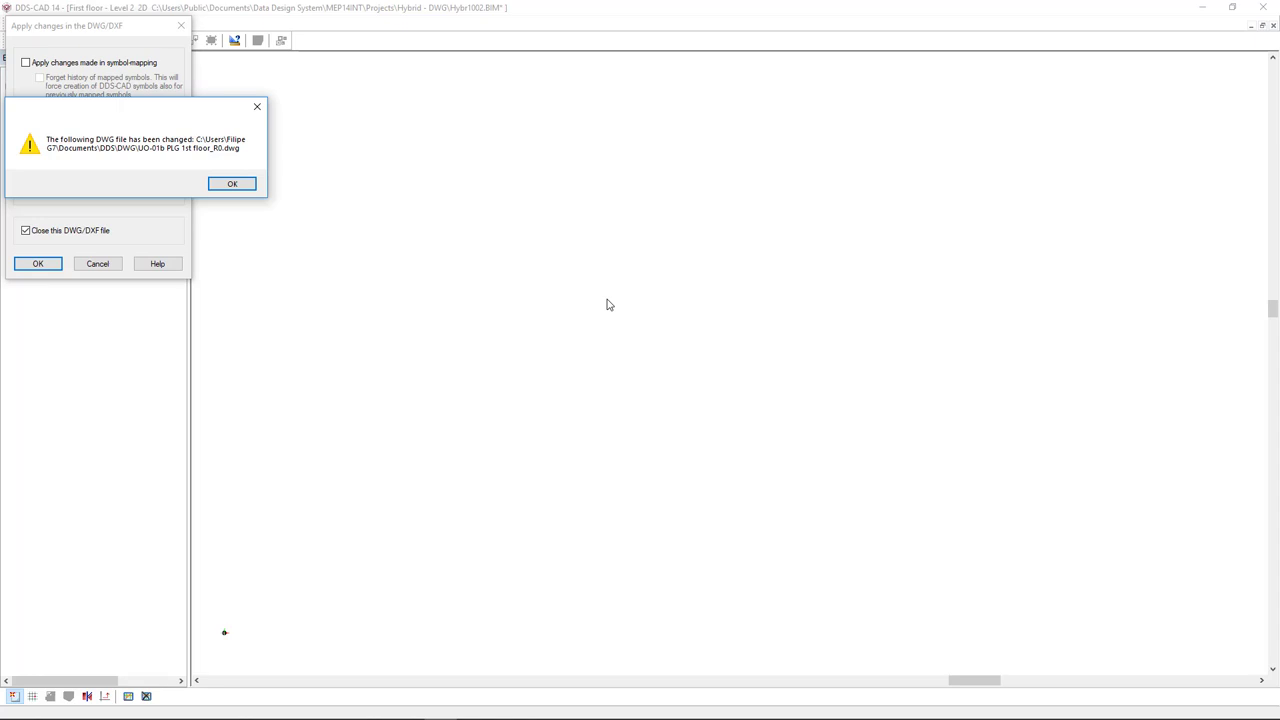
key("Return")
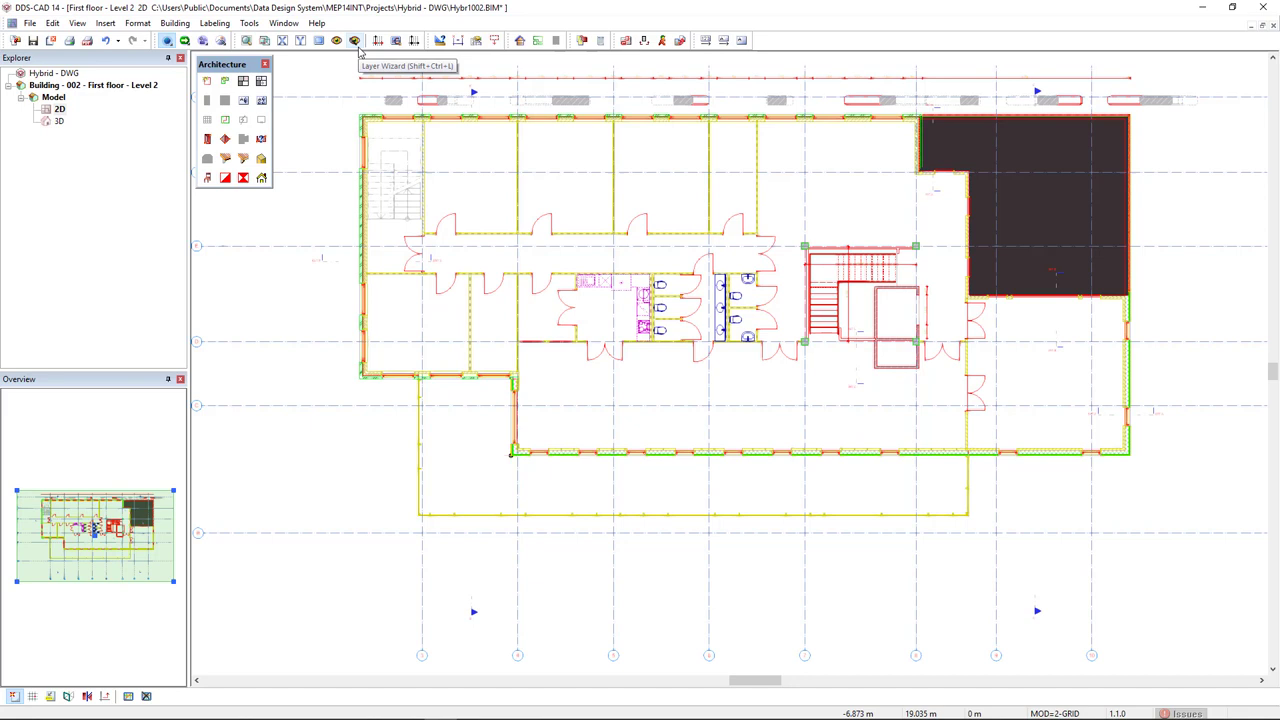
- Delete the Stramien grid axes with their bubbles and the Tekst_dim dimension marker row
left_click(356, 44)
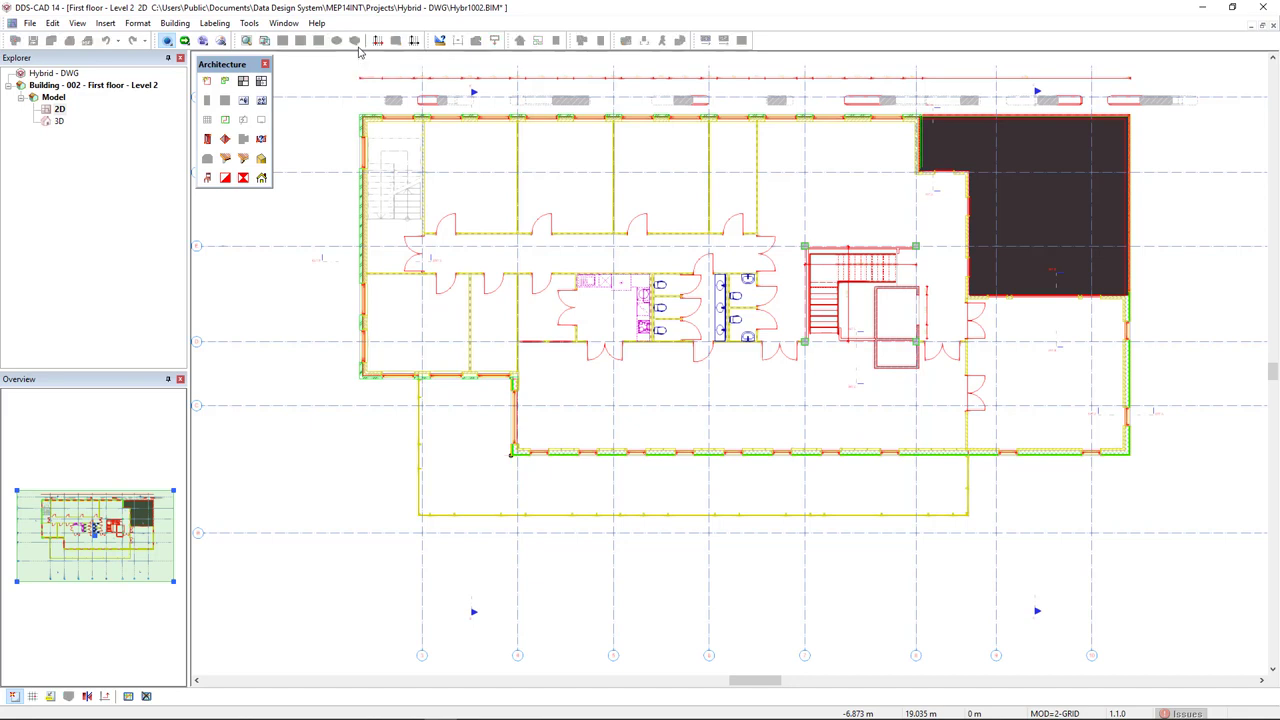
left_click(322, 100)
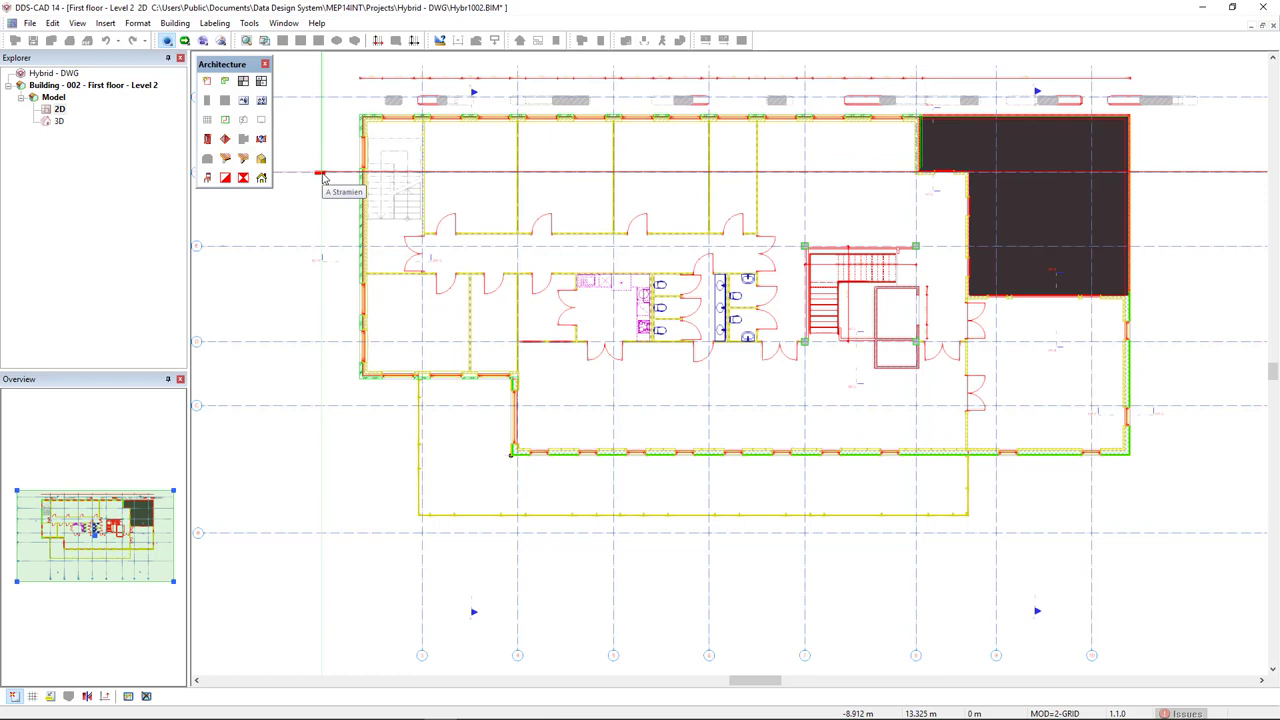
key("Delete")
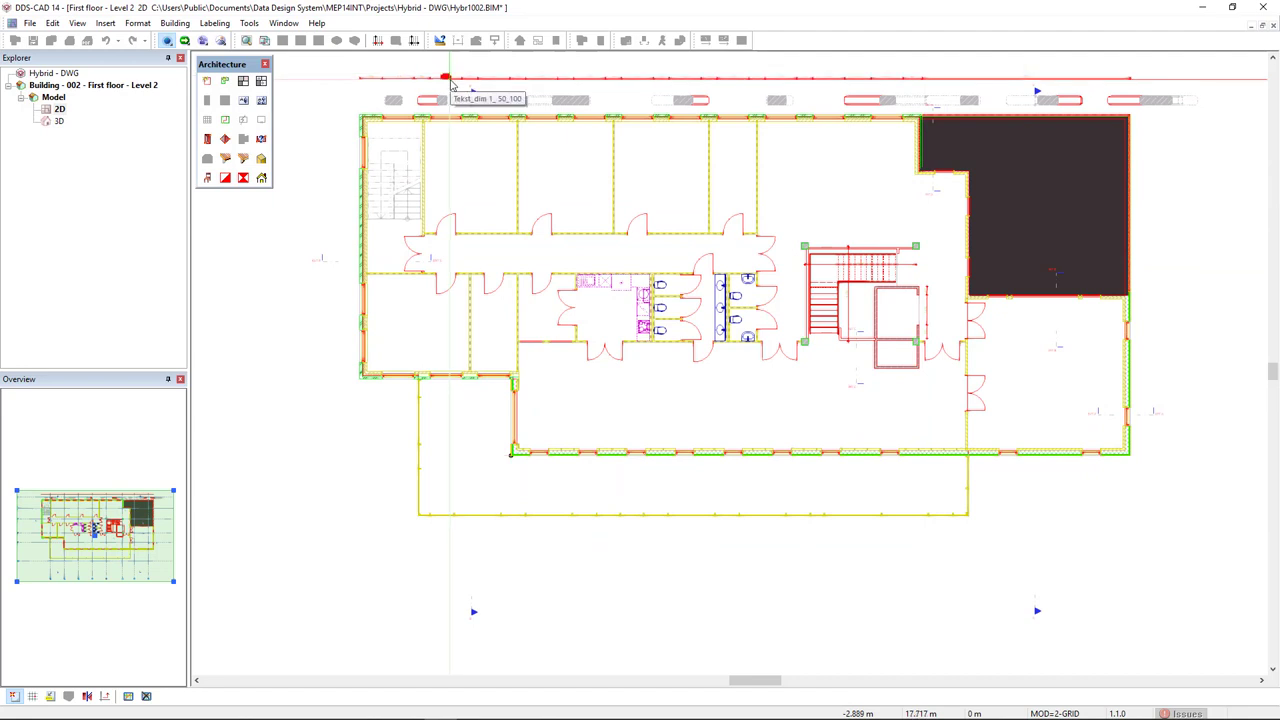
key("Delete")
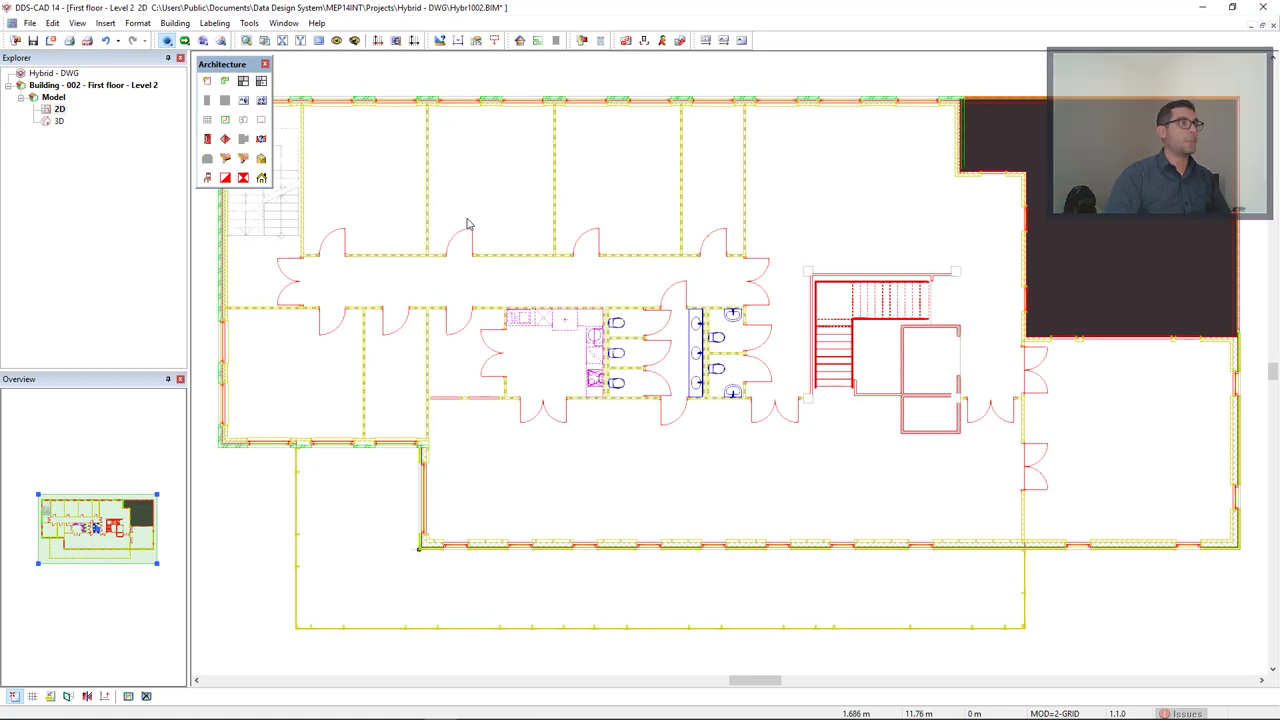
scroll(471, 220, "up", 10)
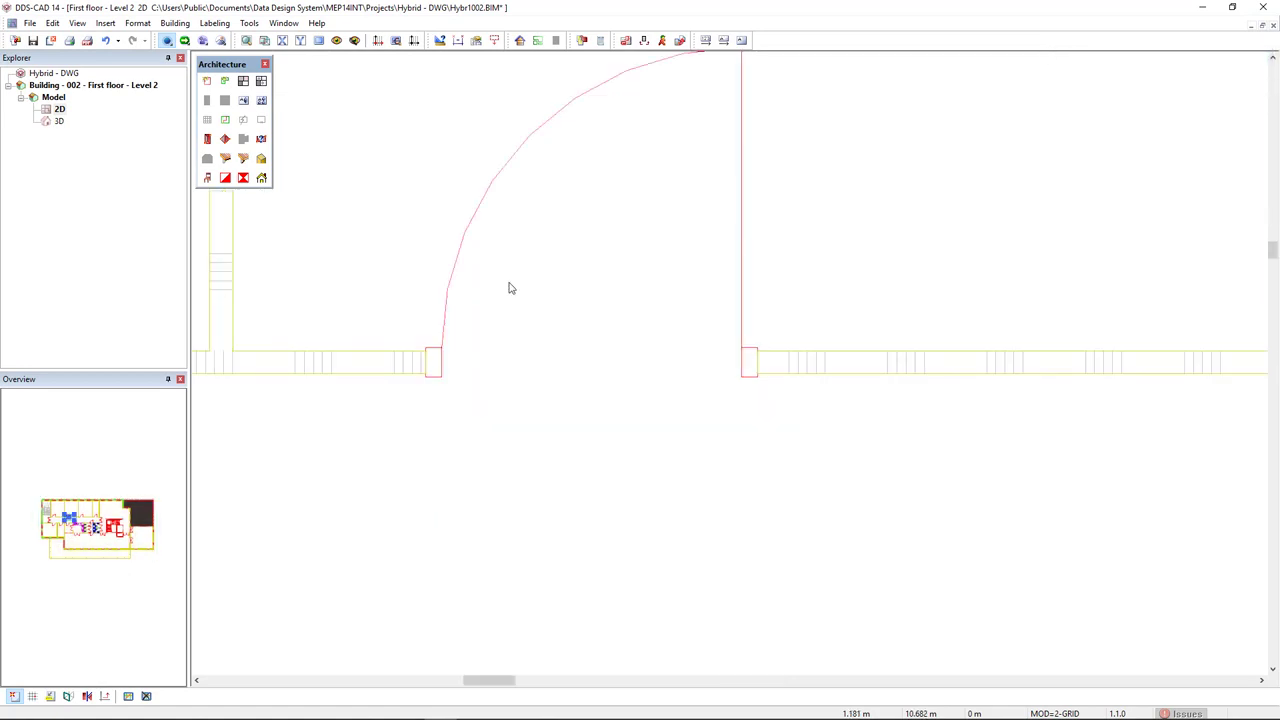
left_click(440, 45)
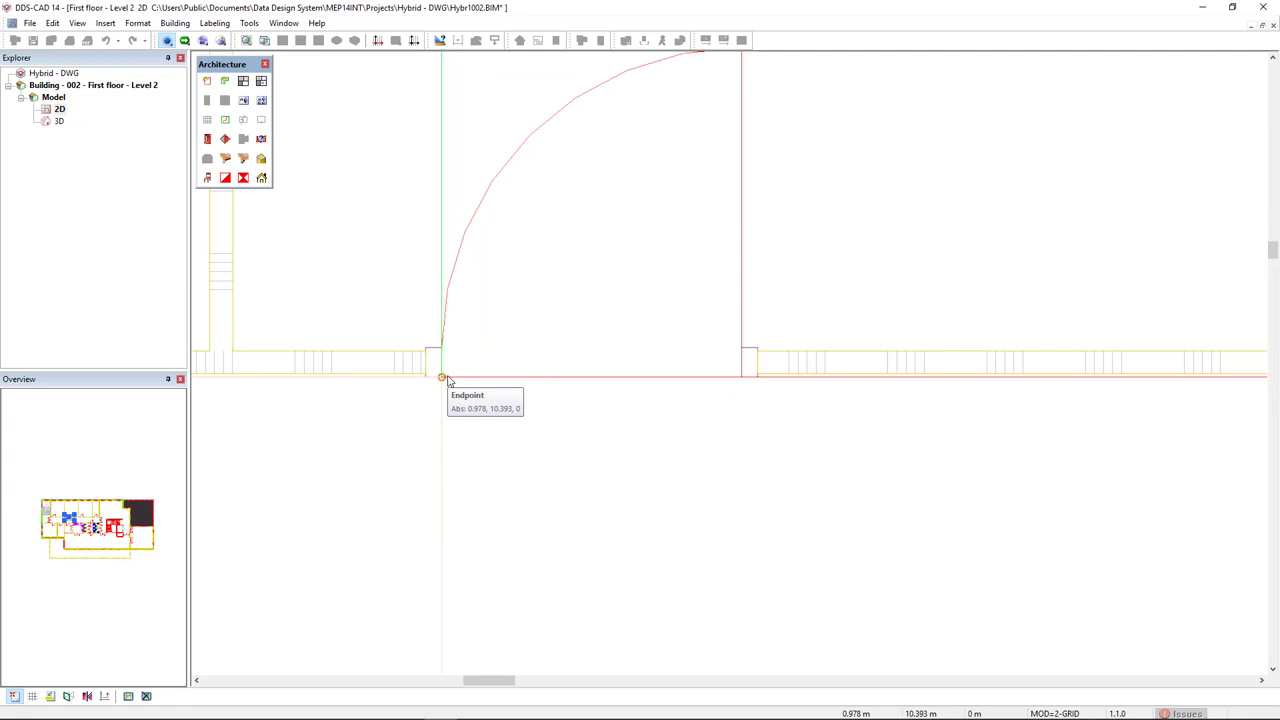
left_click(446, 379)
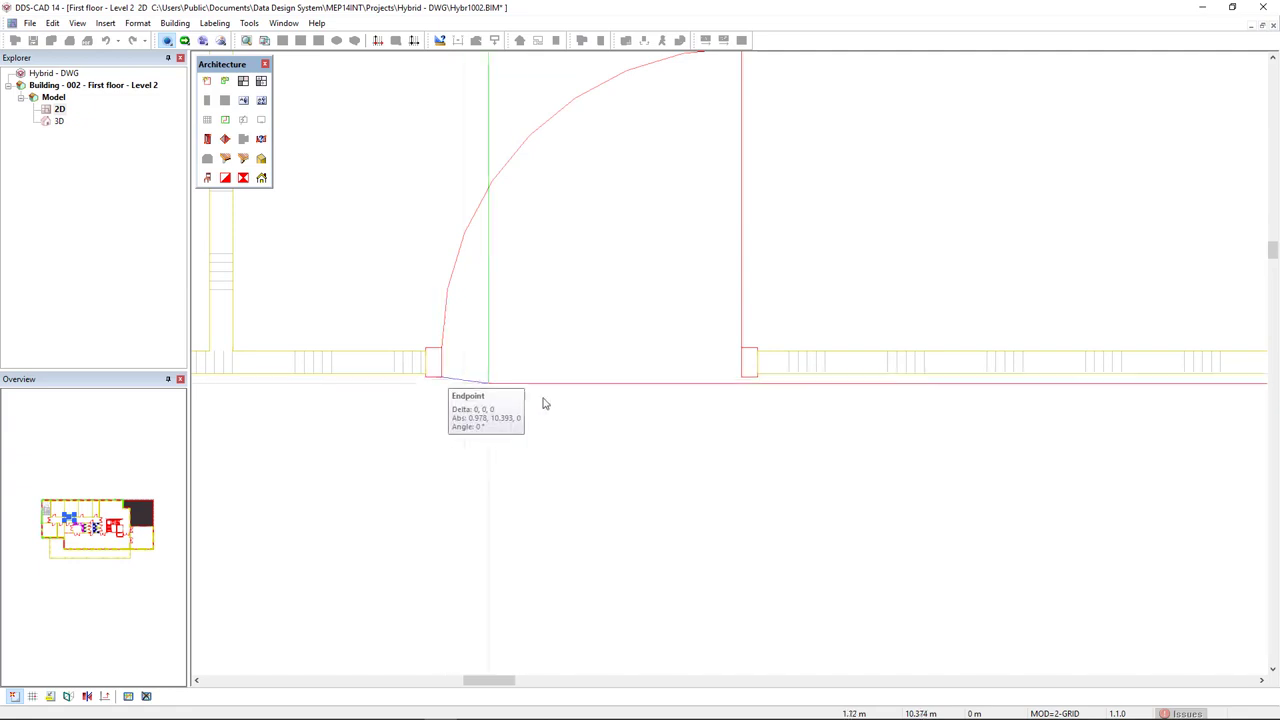
left_click(740, 378)
mouse_move(894, 175)
left_mouse_down()
mouse_move(797, 183)
mouse_move(440, 142)
mouse_move(392, 124)
left_mouse_up()
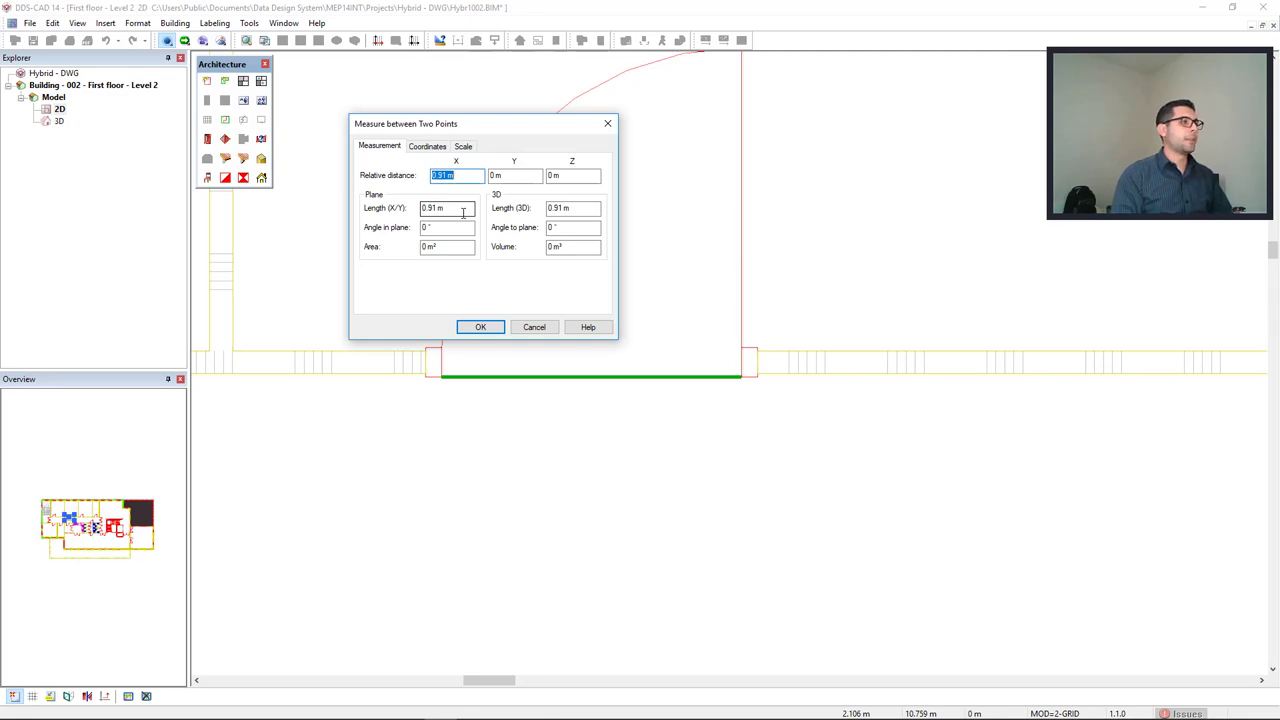
left_click(464, 147)
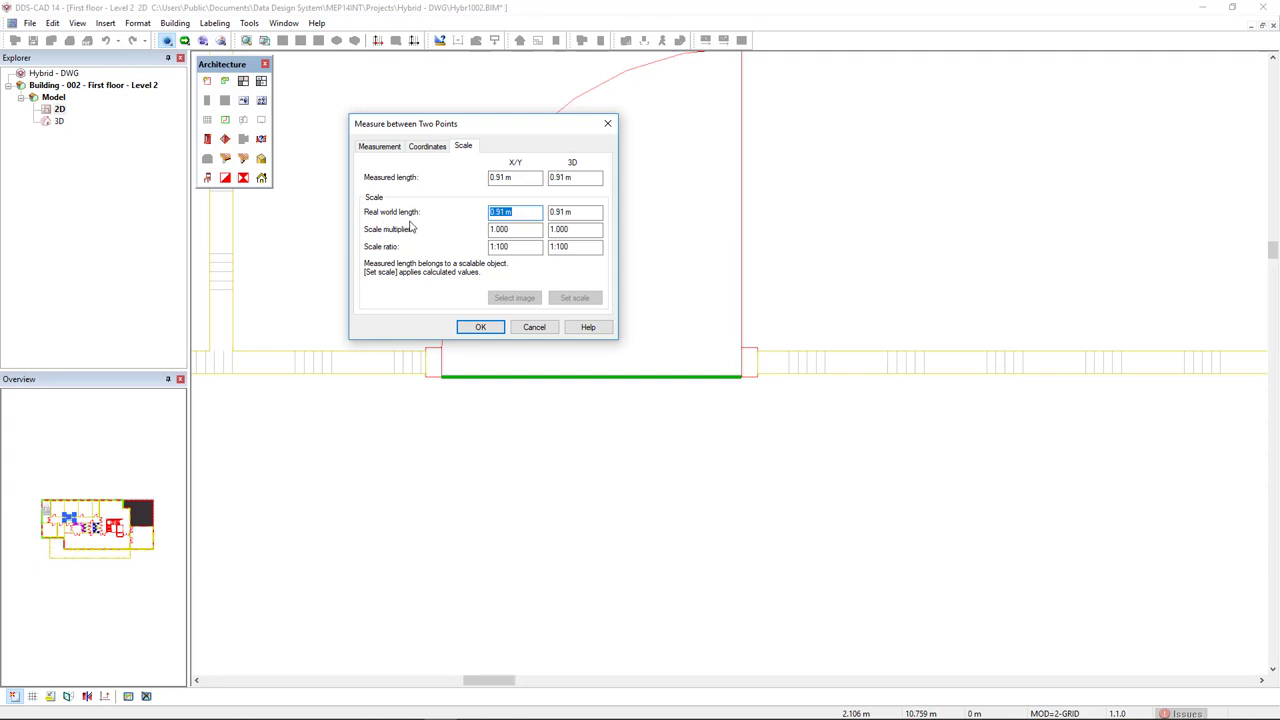
type("1")
key("Tab")
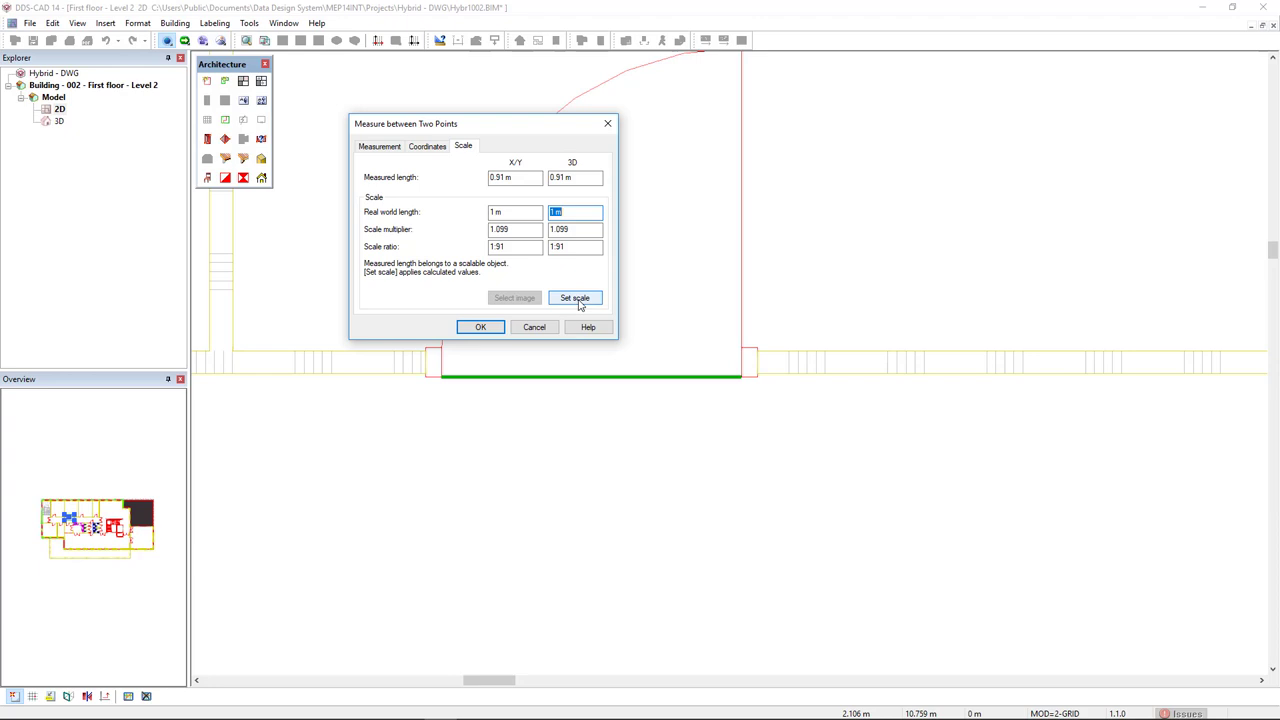
left_click(534, 327)
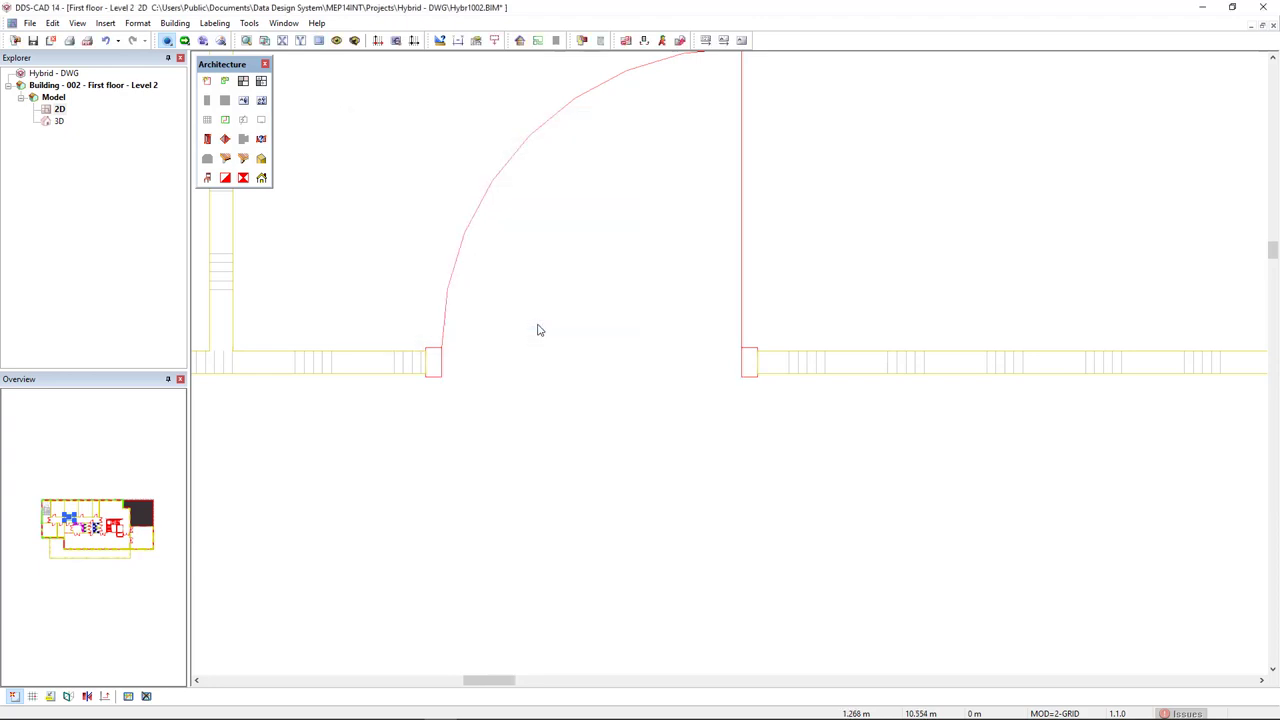
key("Home")
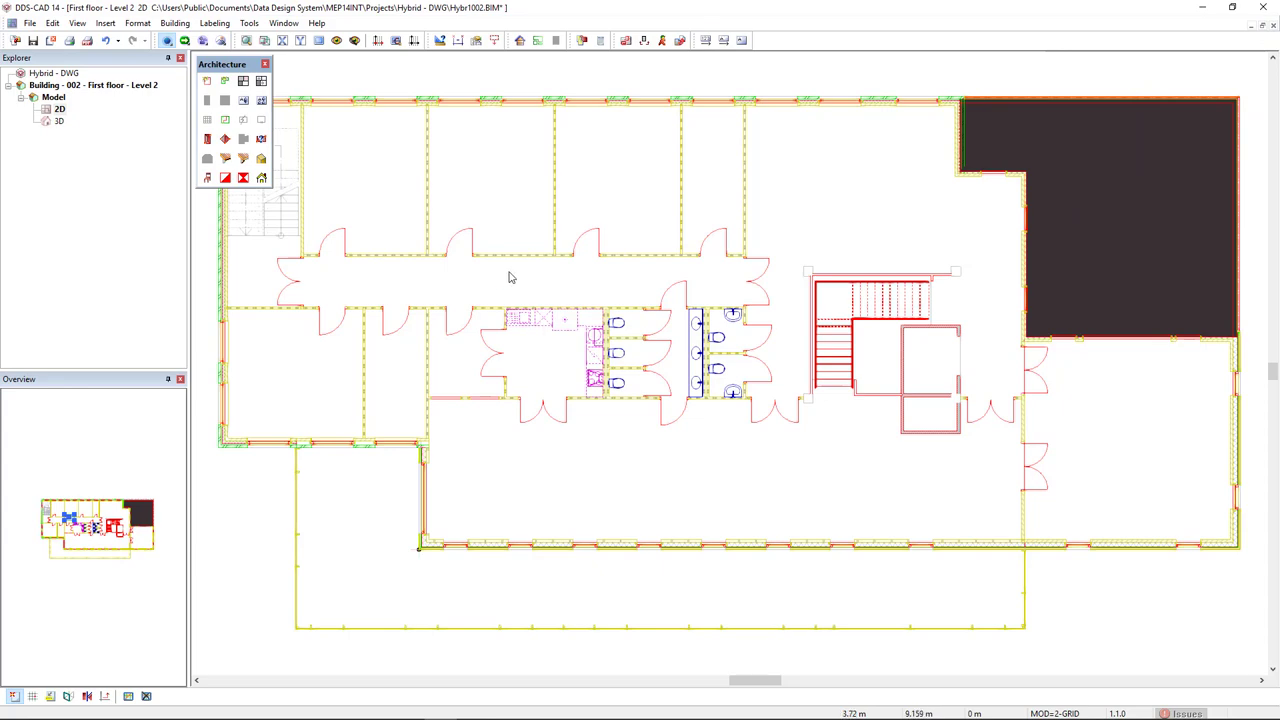
- Give all DWG layers, 23_Vloeren (casco) through 73_Keuken, the 009 Dark Grey layer pen
left_click(336, 42)
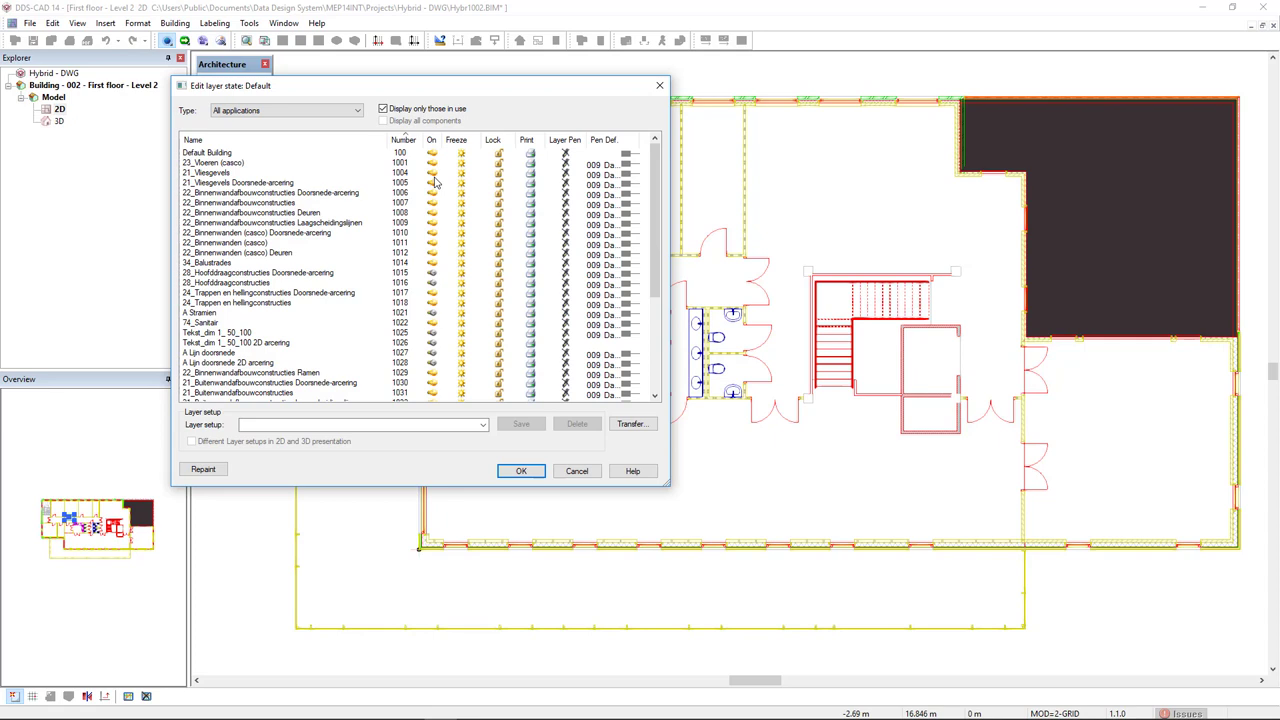
left_click(337, 112)
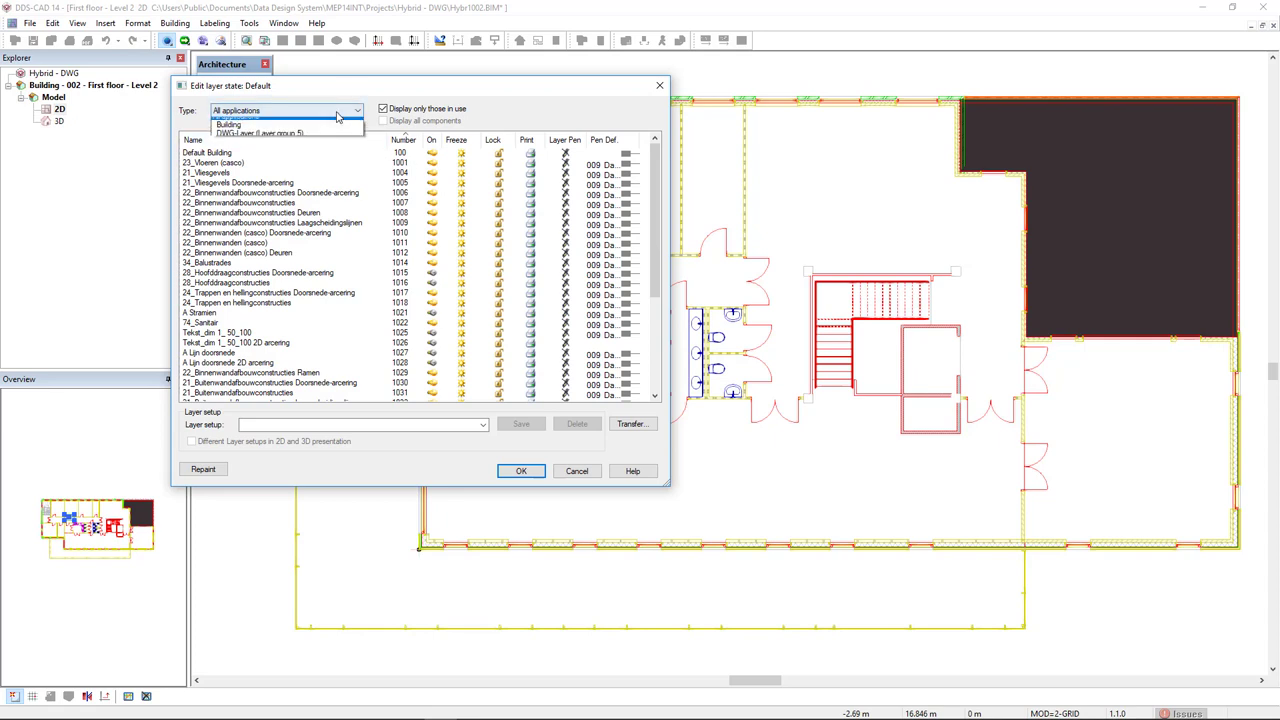
left_click(303, 141)
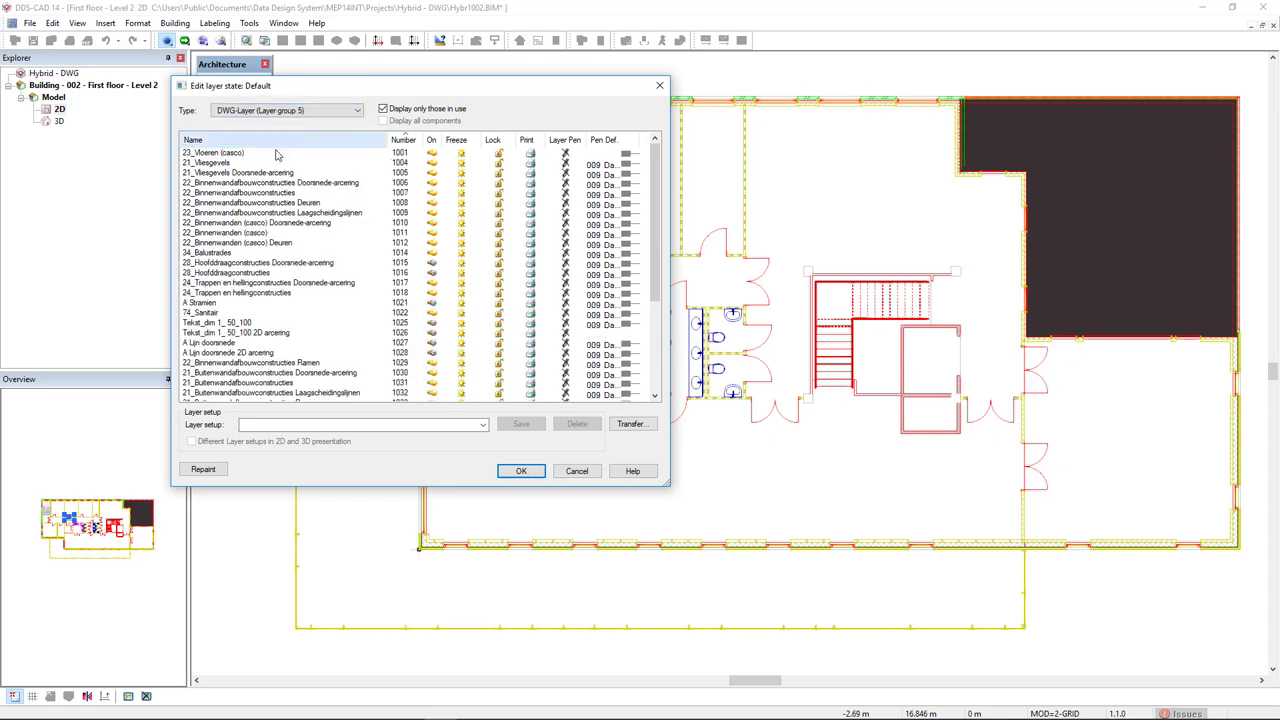
left_click(256, 153)
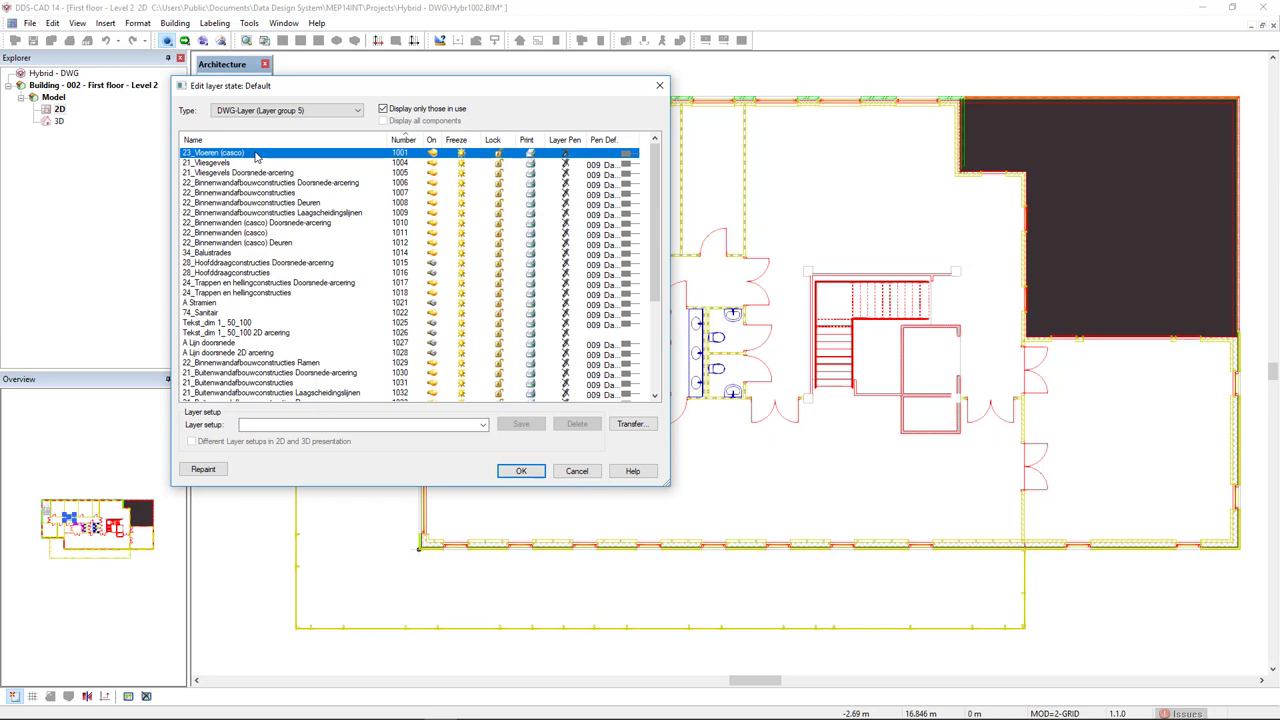
left_click_drag(655, 207, 656, 295)
left_click(212, 394, "shift")
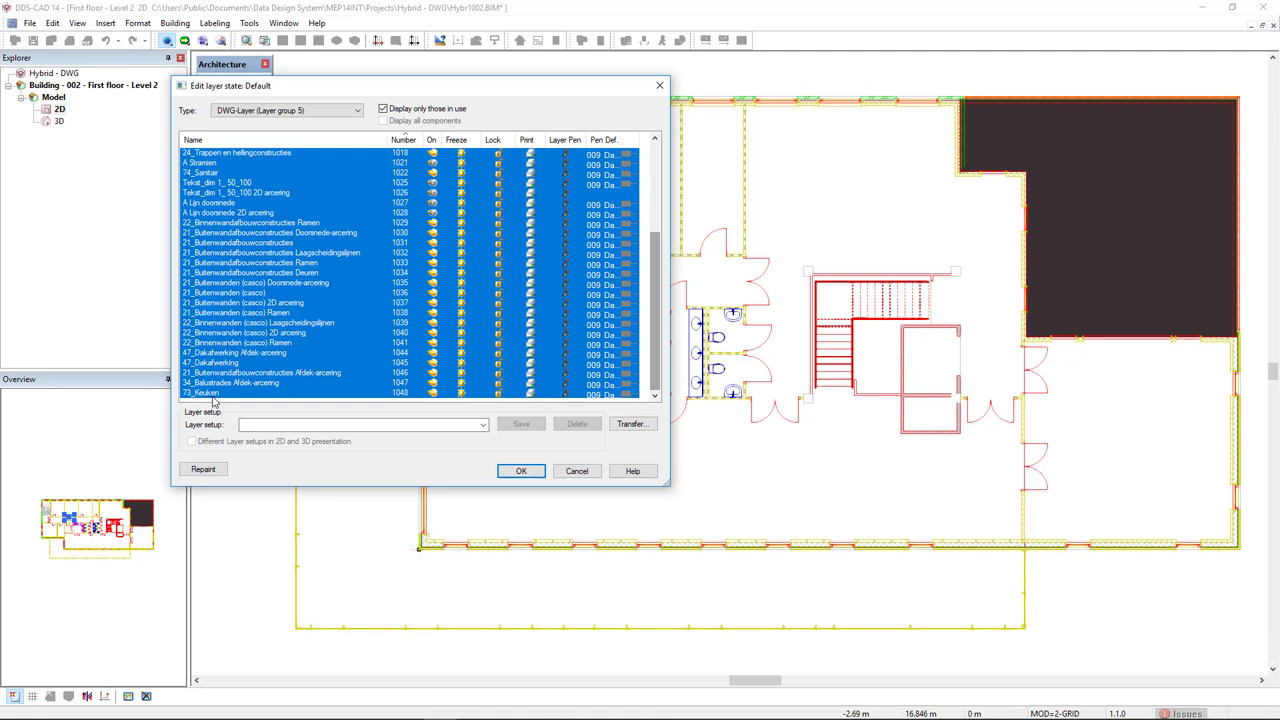
left_click(565, 163)
left_click(609, 186)
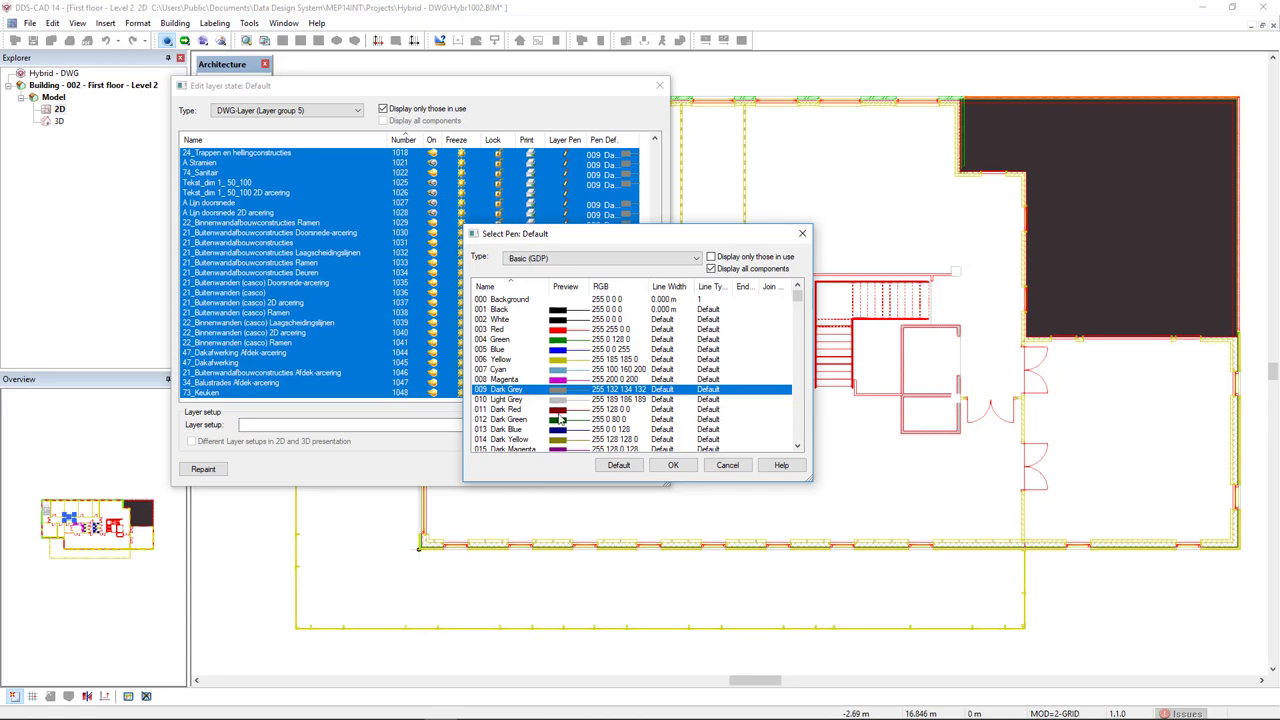
left_click(673, 465)
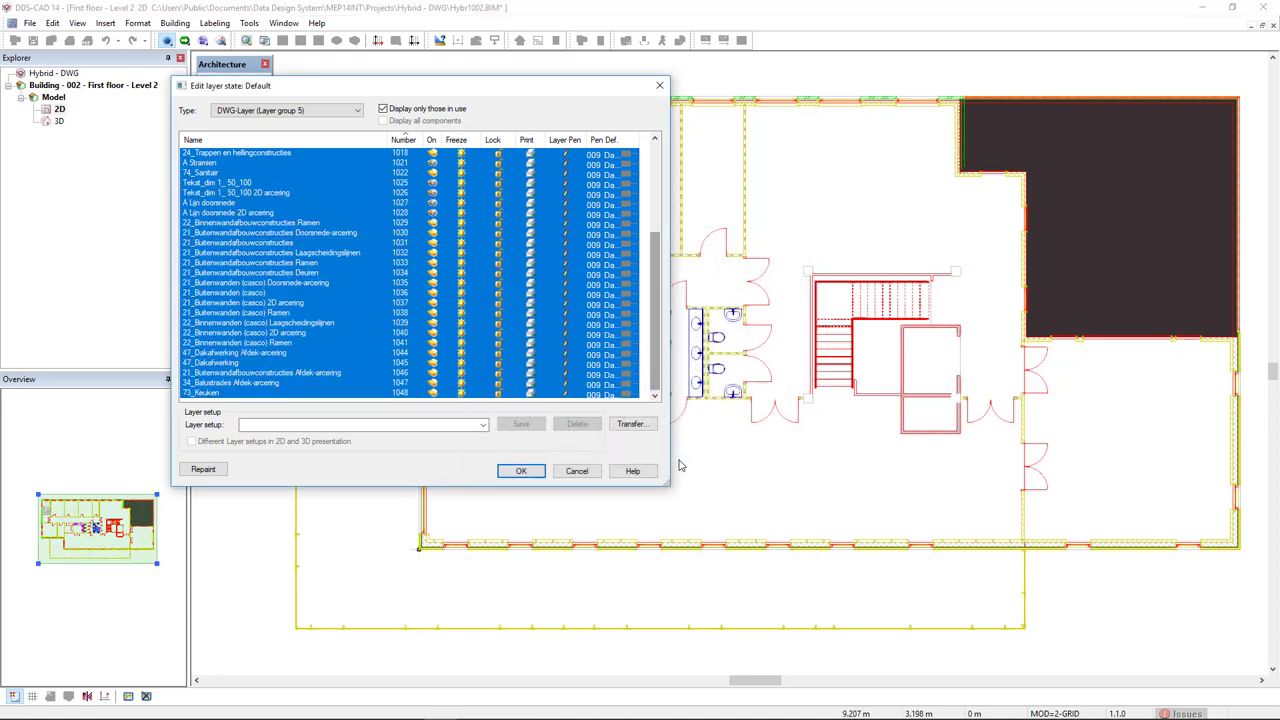
left_click(200, 470)
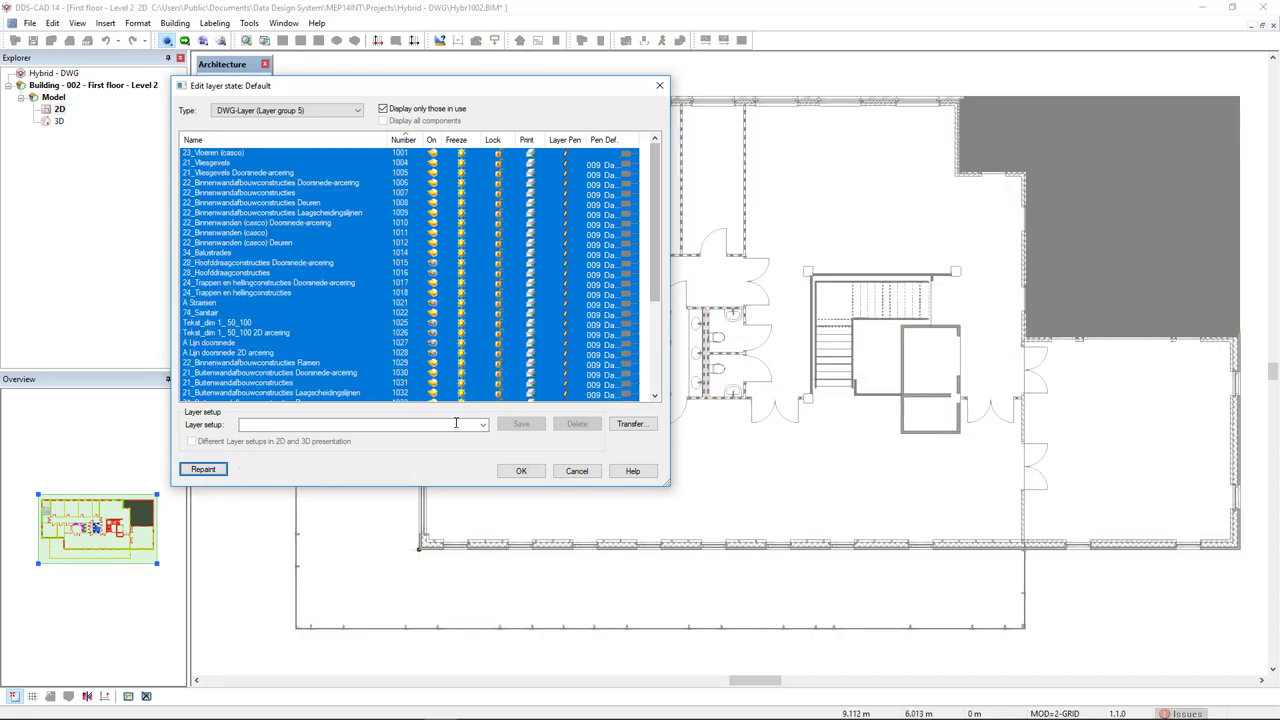
- Save the layer arrangement as setup 'Greyish DWG' and apply it
left_click(416, 424)
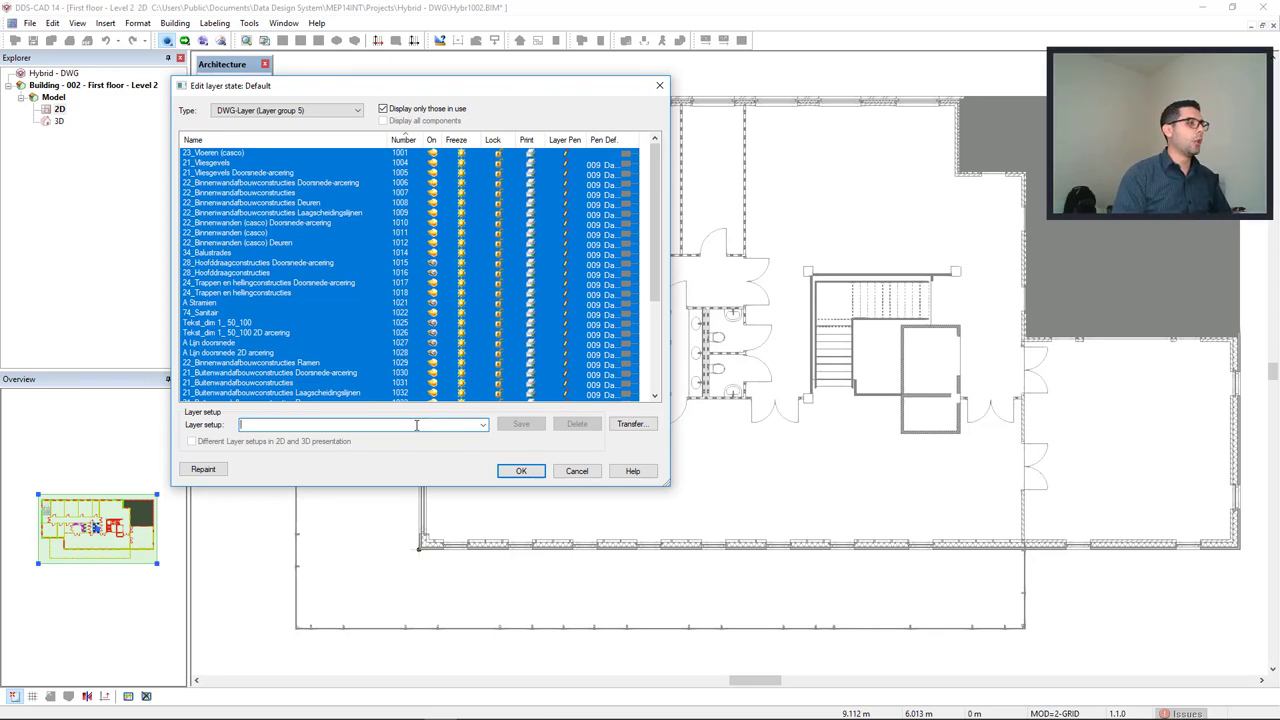
type("Greyish DWG")
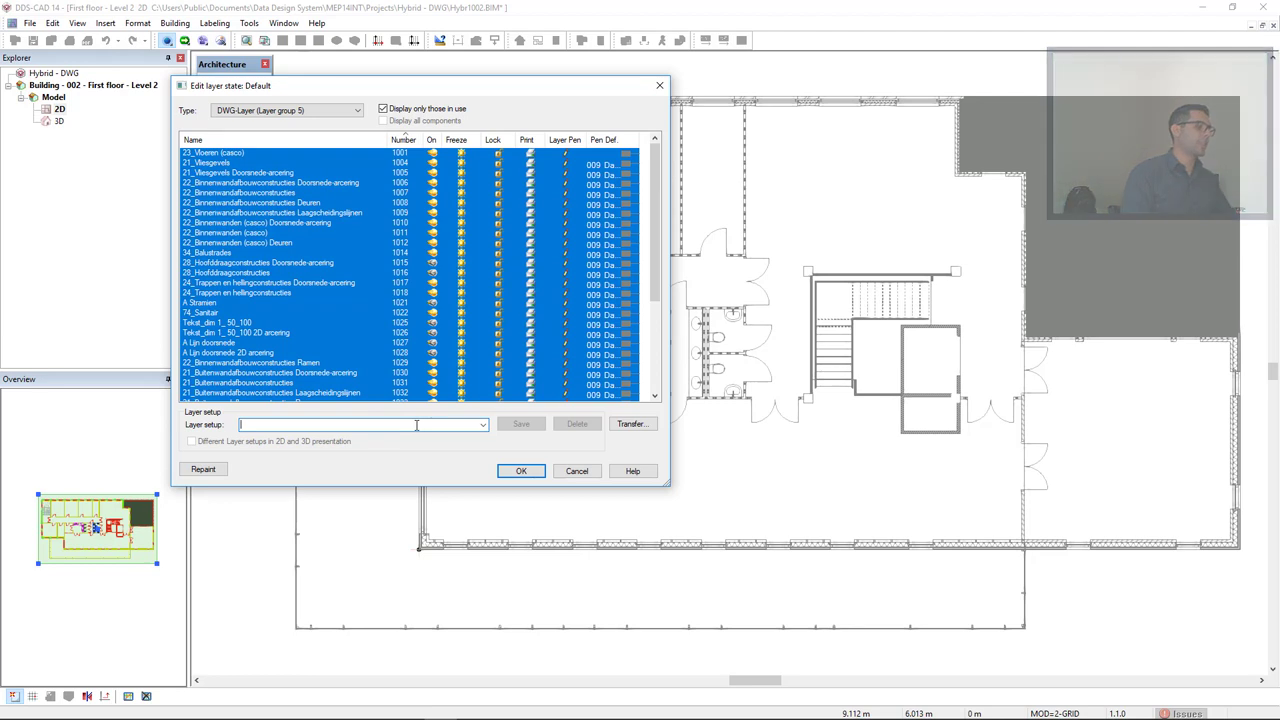
left_click(514, 425)
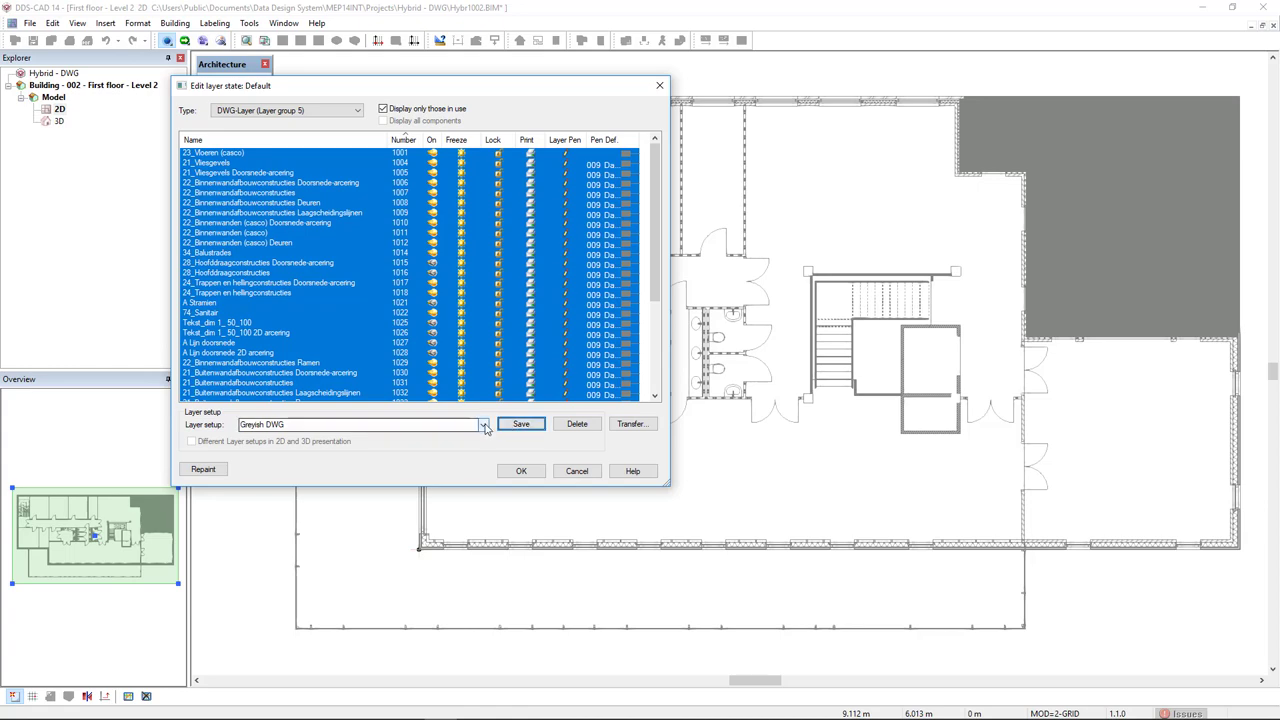
left_click(521, 471)
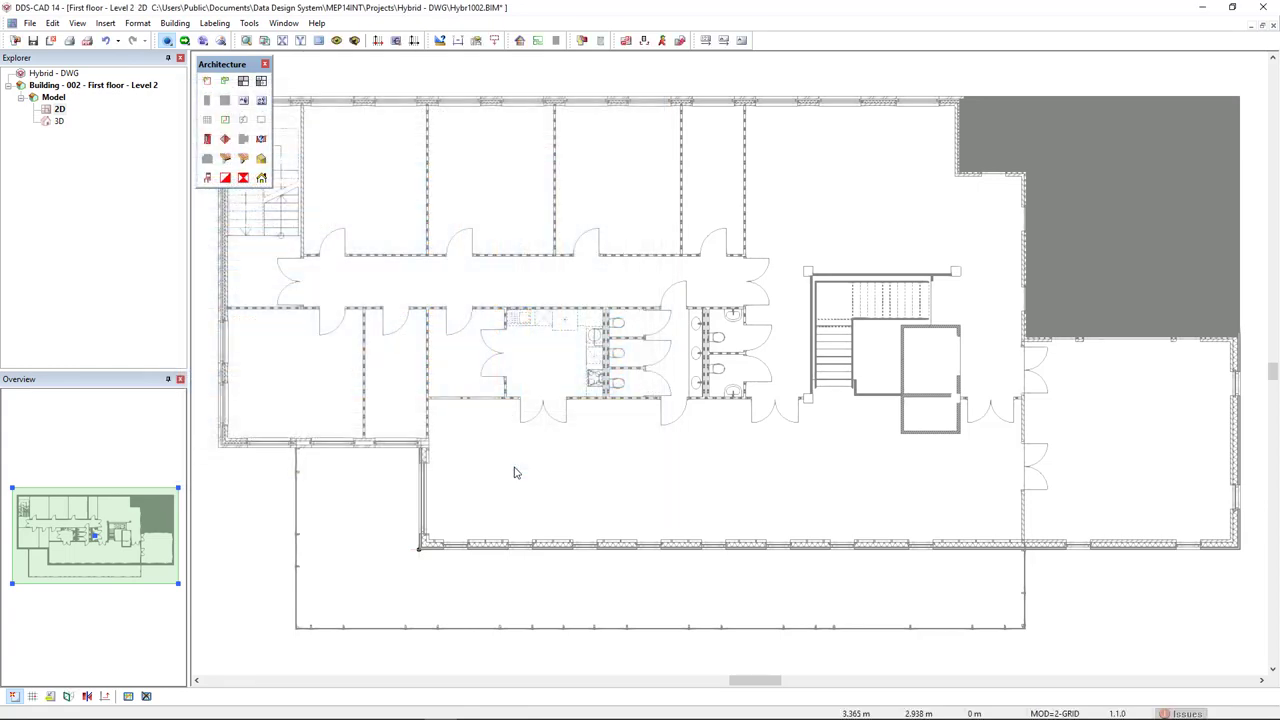